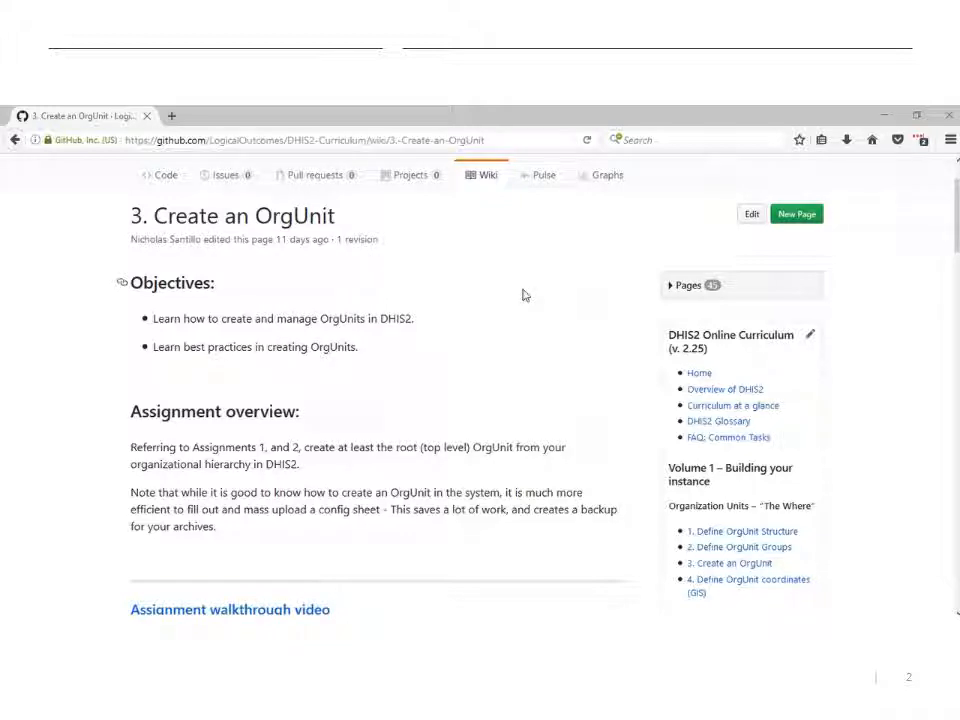
# Switch to DHIS 2 and open Organisation Unit management in the Maintenance app.
pyautogui.hotkey('alt', 'Tab')
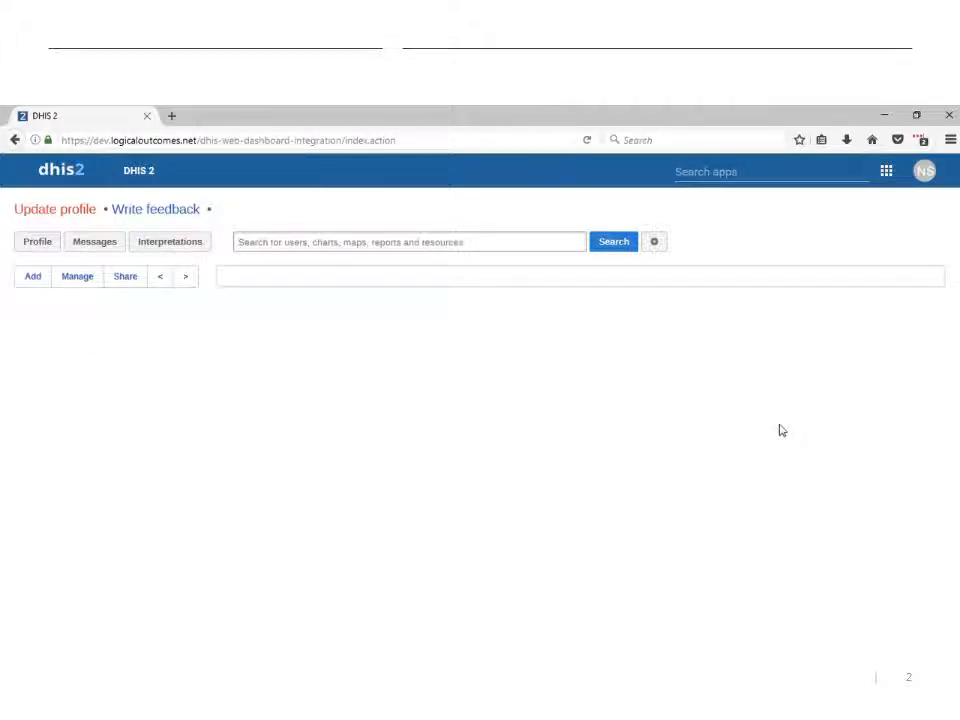
pyautogui.click(886, 174)
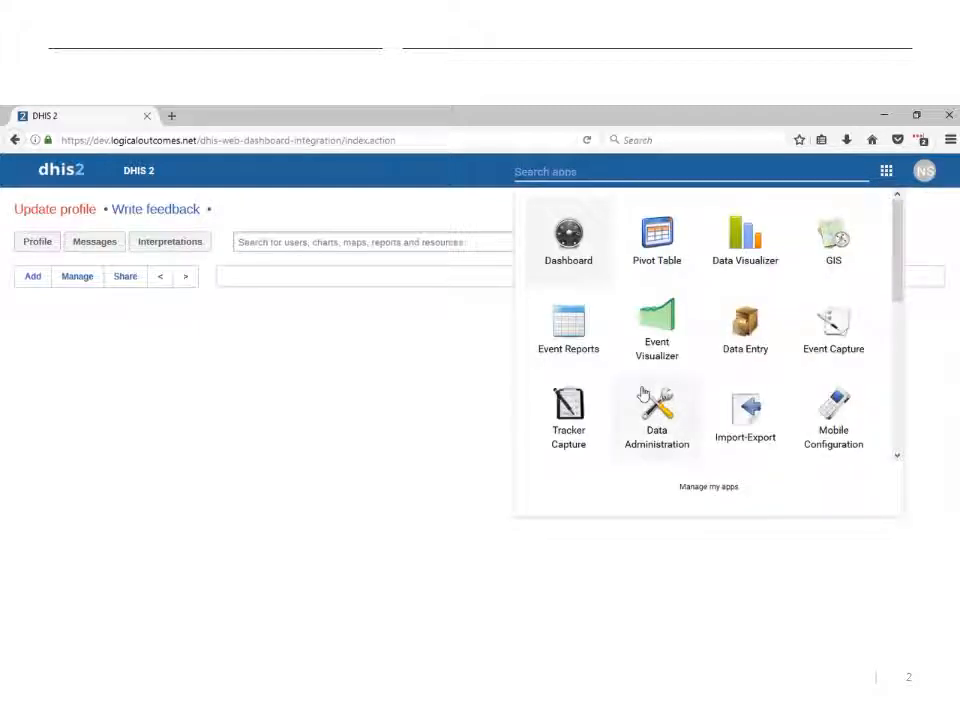
pyautogui.scroll(-4, 643, 392)
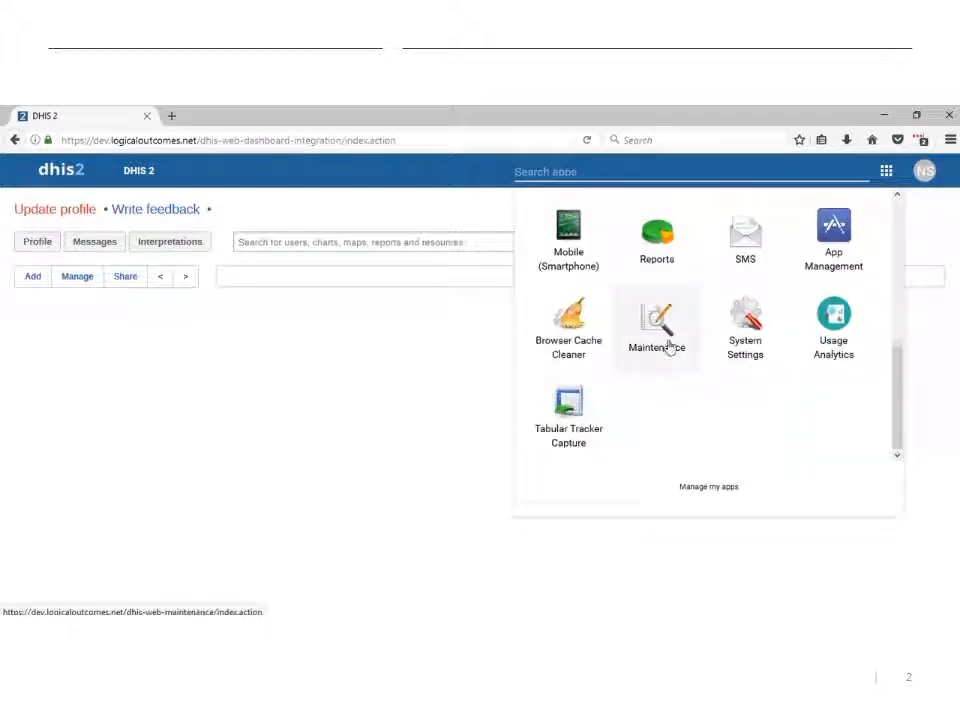
pyautogui.click(667, 342)
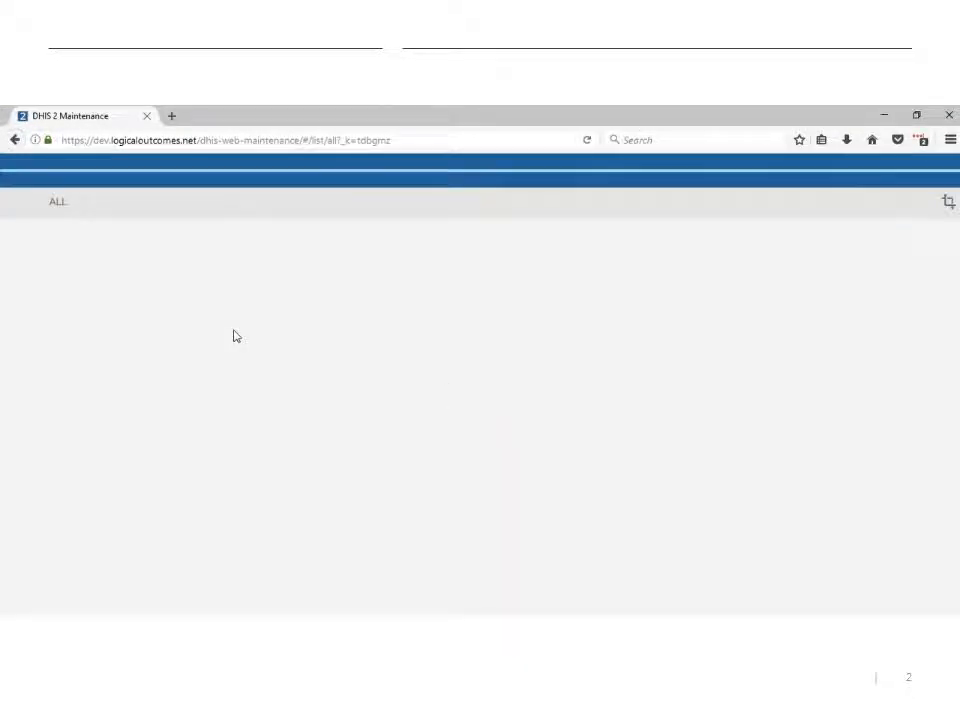
pyautogui.scroll(-5, 235, 333)
pyautogui.scroll(-4, 235, 330)
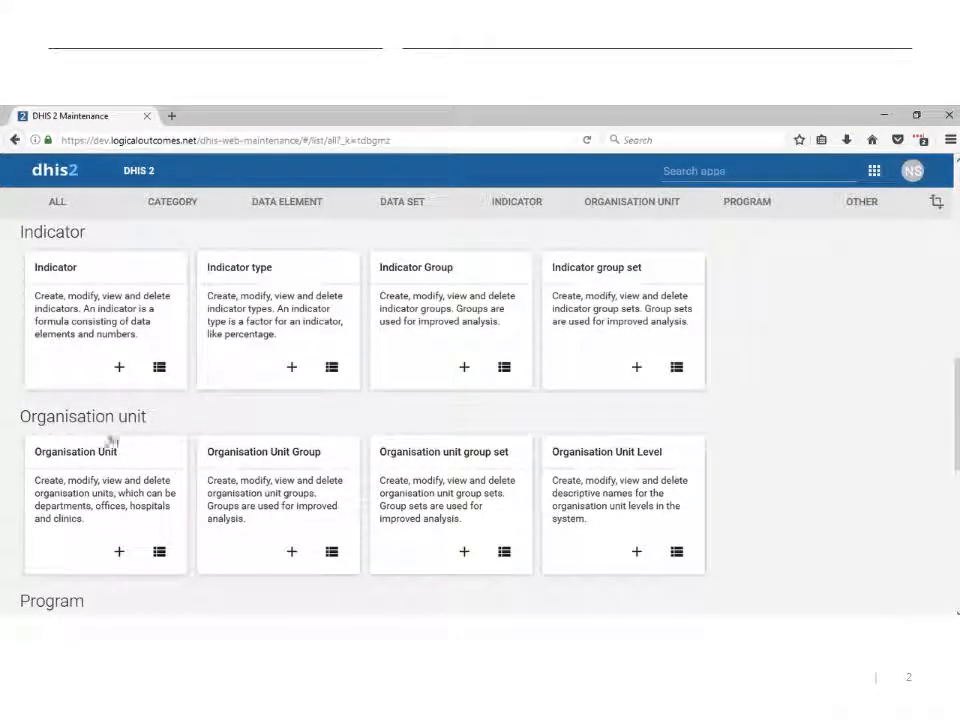
pyautogui.click(75, 455)
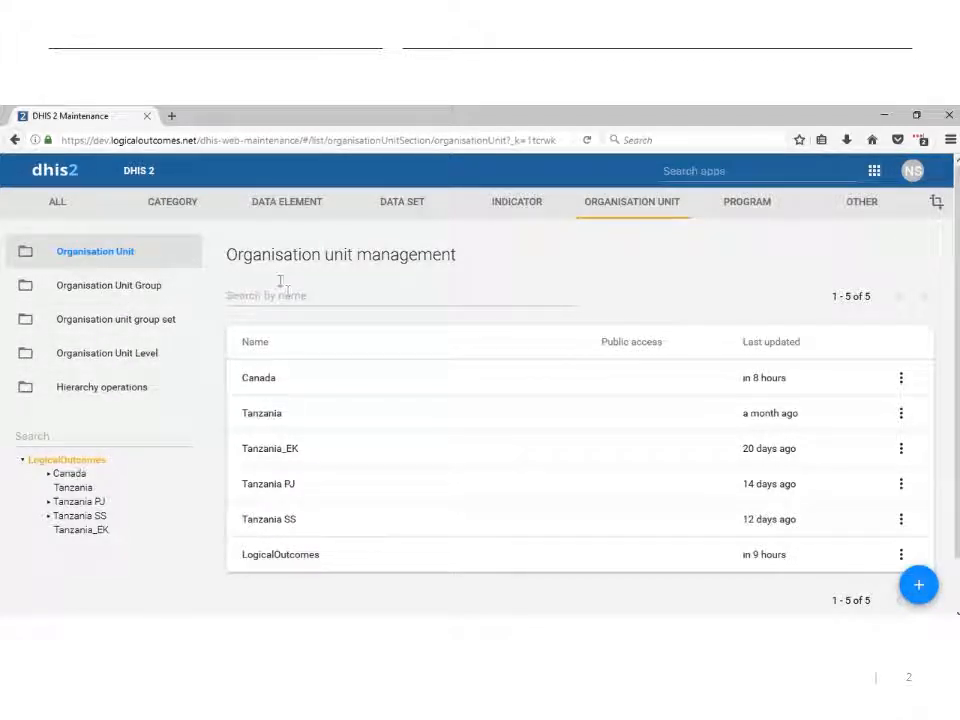
# Switch to the DHIS2 Curriculum Workbook in Excel and review the Schools/Facilities (Level 6) entries of the OrgUnit structure.
pyautogui.hotkey('alt', 'Tab')
pyautogui.hotkey('alt', 'Tab')
pyautogui.hotkey('alt', 'Tab')
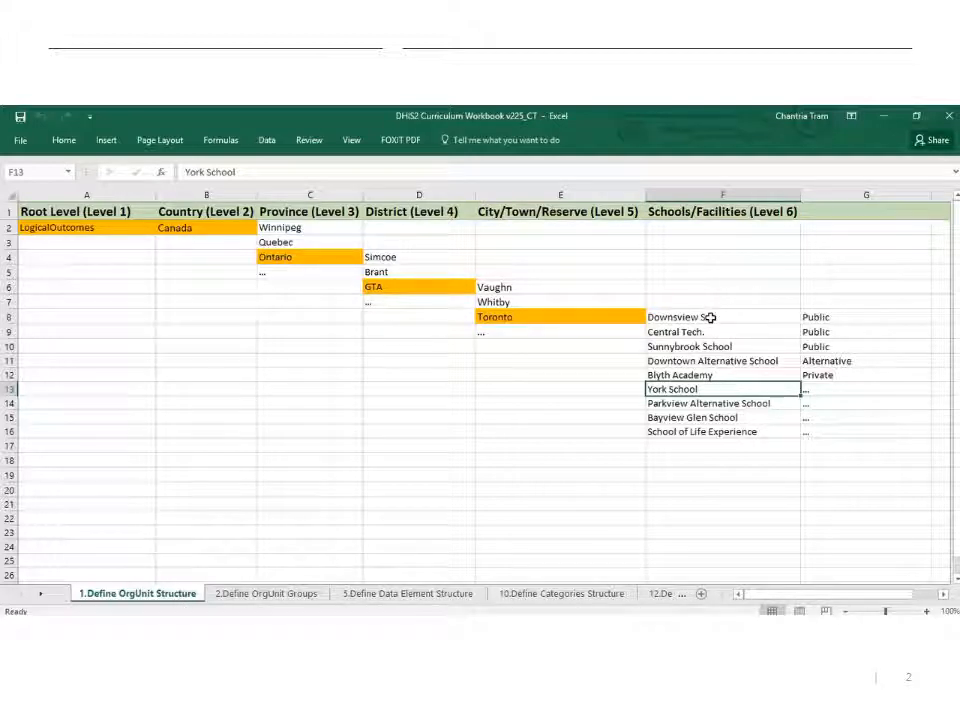
pyautogui.press('Up')
pyautogui.press('Up')
pyautogui.press('Up')
pyautogui.press('Up')
pyautogui.press('Up')
pyautogui.moveTo(711, 320); pyautogui.dragTo(731, 433)
pyautogui.click(741, 320)
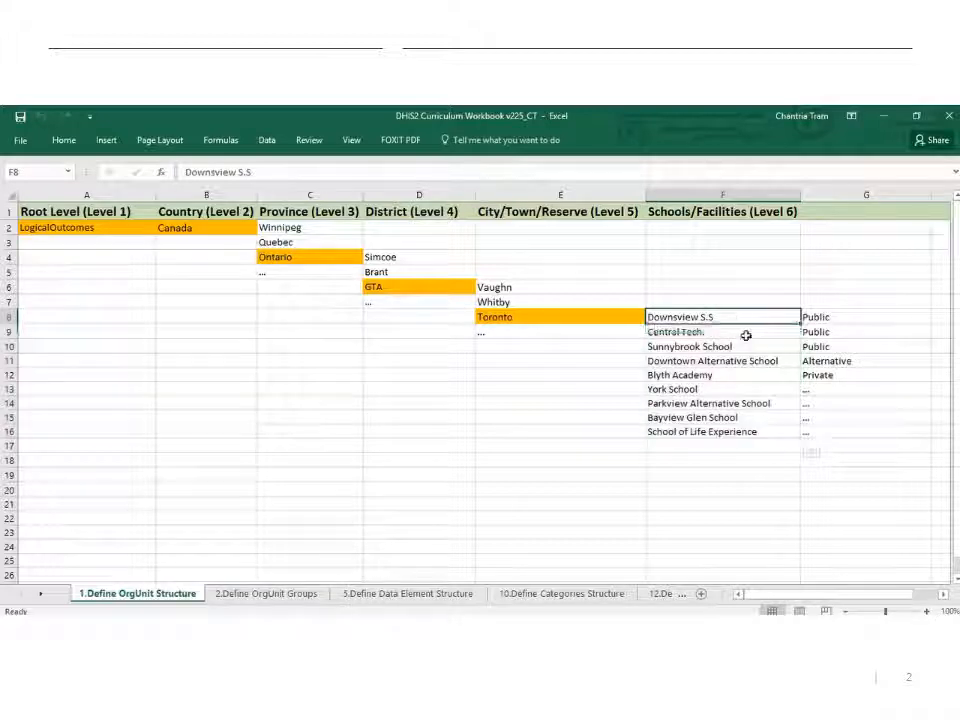
pyautogui.click(745, 334)
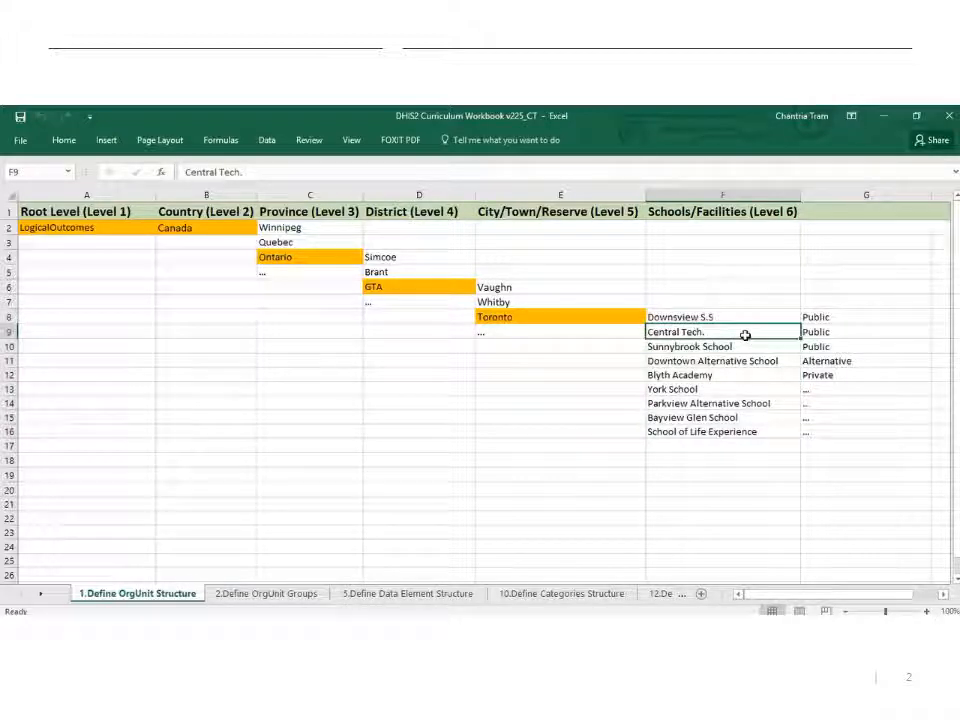
pyautogui.press('Down')
pyautogui.press('Down')
pyautogui.press('Down')
pyautogui.press('Down')
pyautogui.press('Down')
pyautogui.press('Down')
pyautogui.press('Down')
# Return to DHIS 2 and list the units of the Toronto city under Canada, Ontario, Toronto in the hierarchy.
pyautogui.hotkey('alt', 'Tab')
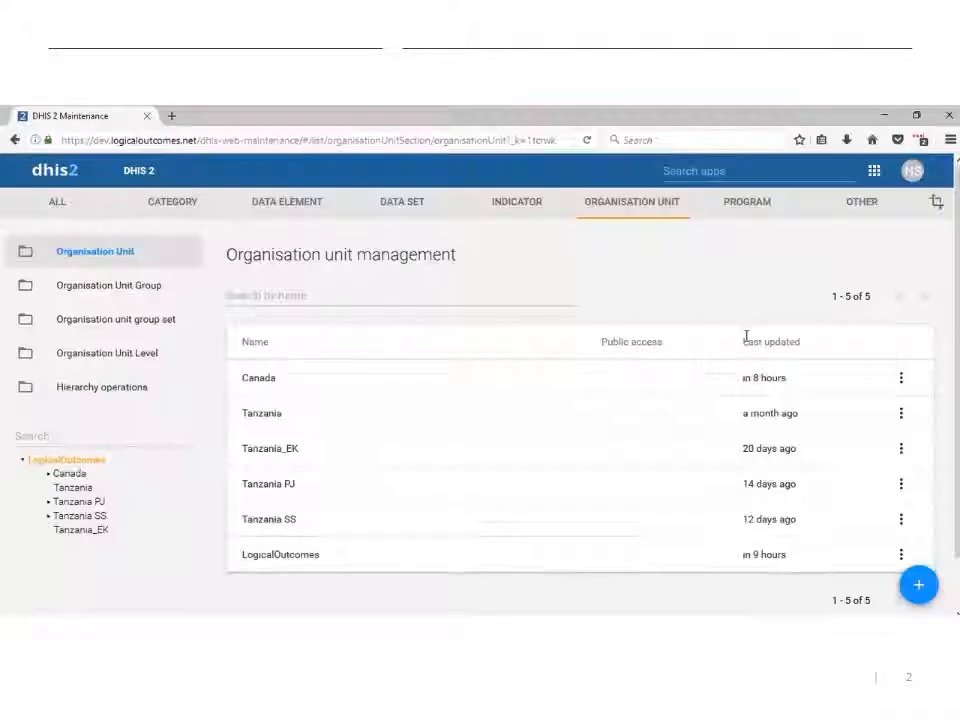
pyautogui.click(47, 476)
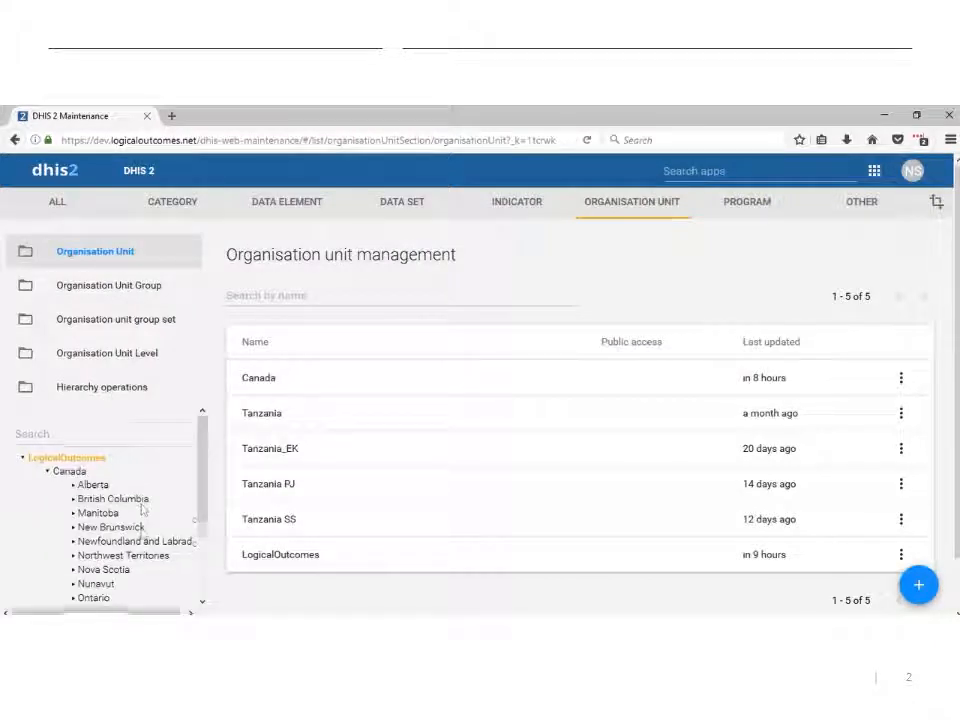
pyautogui.scroll(-2, 88, 540)
pyautogui.click(75, 525)
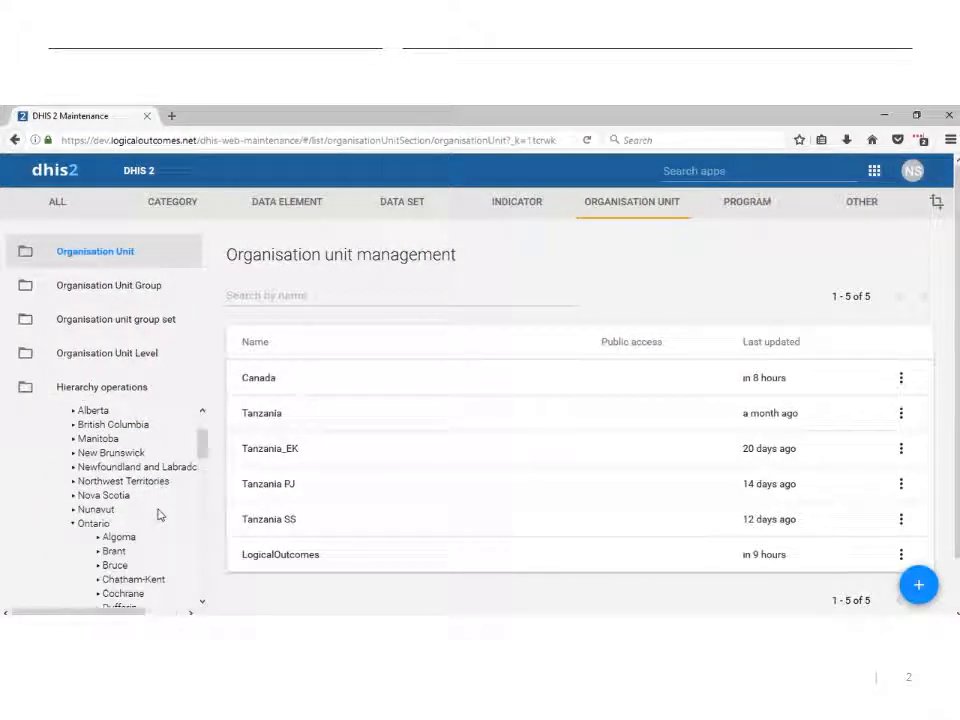
pyautogui.scroll(-3, 157, 514)
pyautogui.scroll(-7, 158, 514)
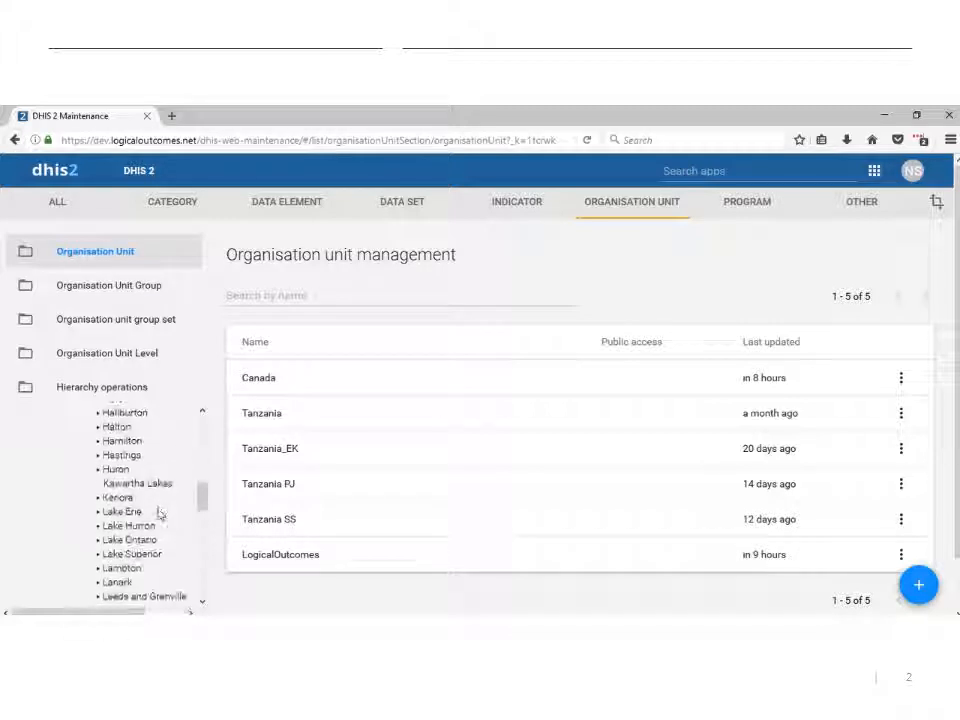
pyautogui.scroll(-3, 158, 514)
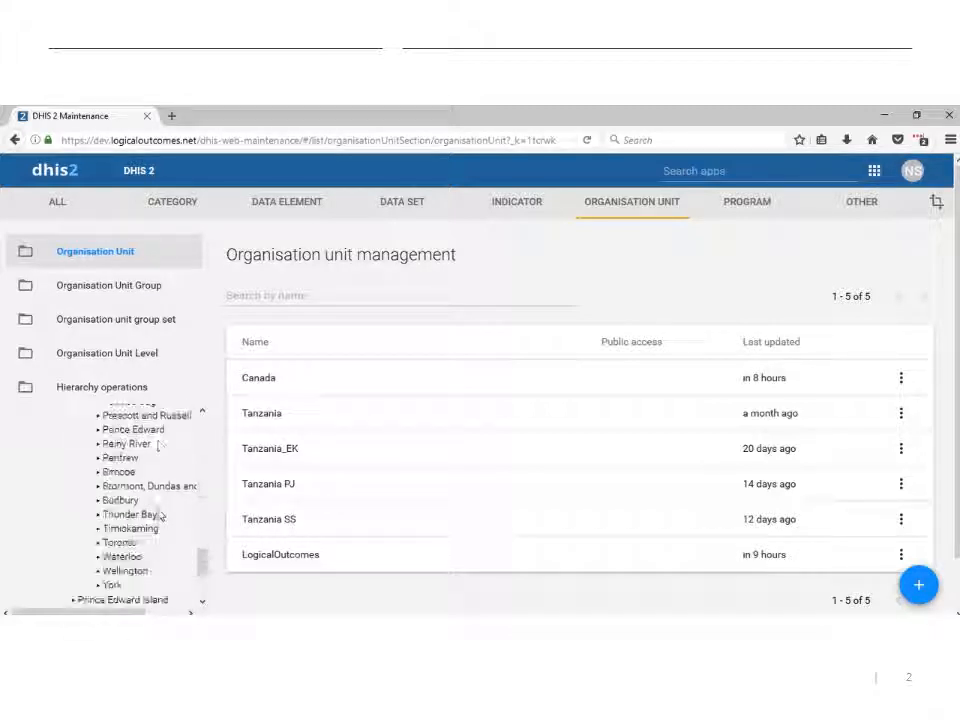
pyautogui.click(98, 543)
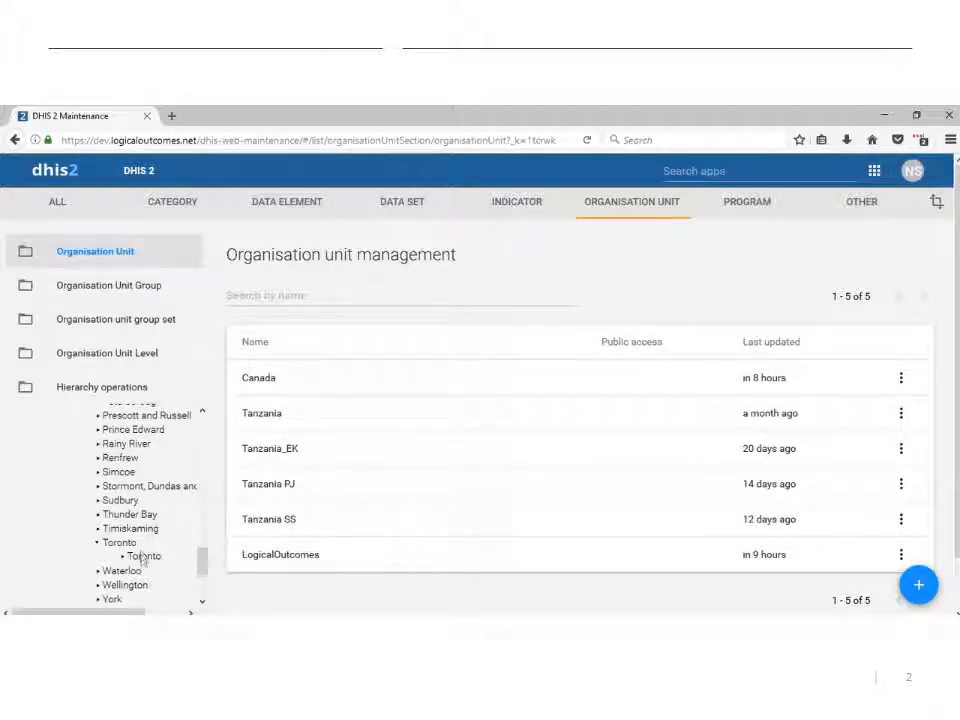
pyautogui.click(143, 558)
pyautogui.scroll(-3, 388, 424)
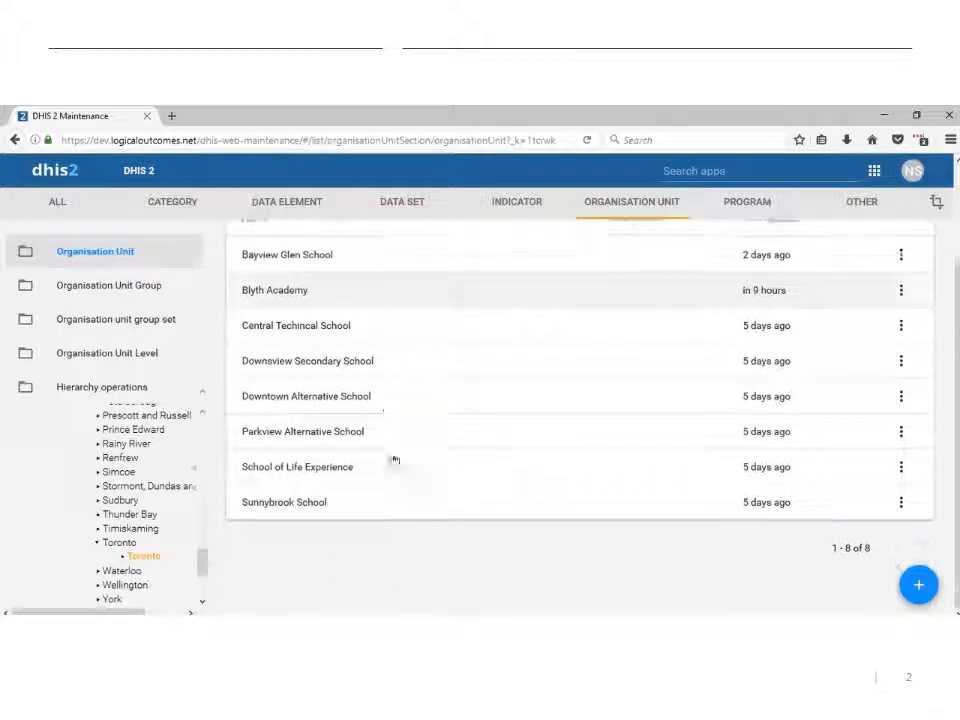
# Compare the workbook's Level 6 school list in Excel with the schools listed under Toronto in DHIS 2.
pyautogui.hotkey('alt', 'Tab')
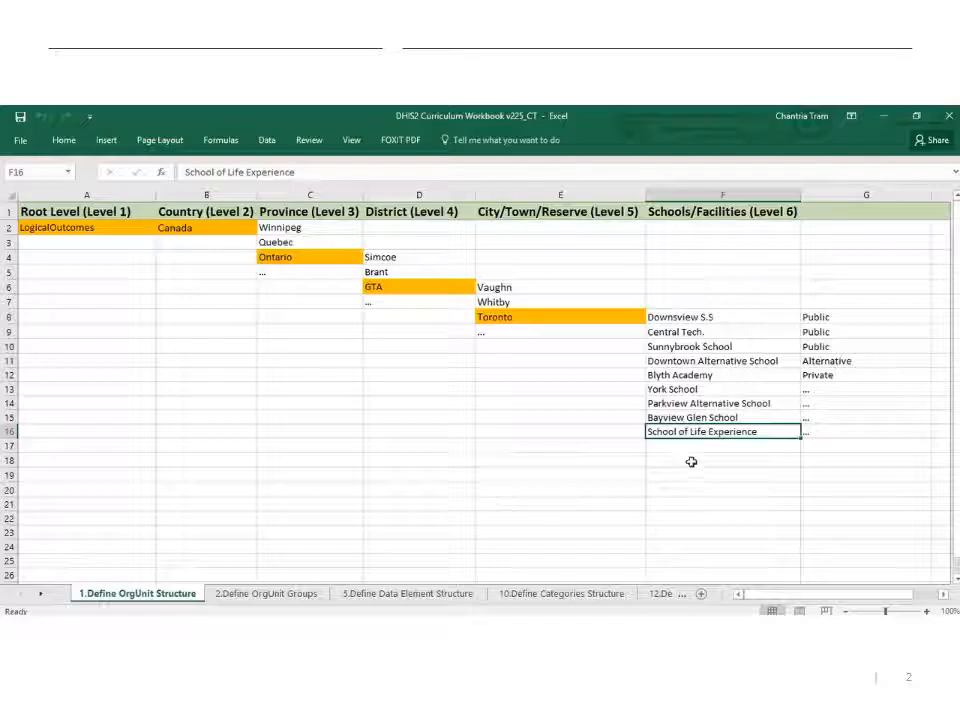
pyautogui.moveTo(708, 317); pyautogui.dragTo(717, 430)
pyautogui.hotkey('alt', 'Tab')
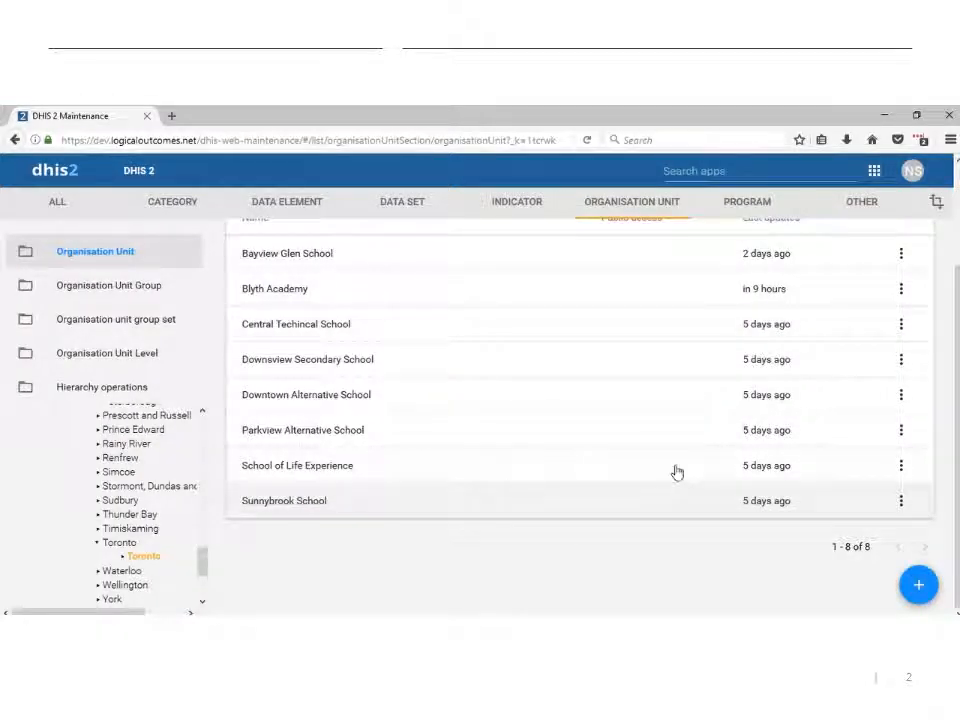
# Start a new organisation unit under Toronto and view the parent unit choices, keeping Toronto as the parent.
pyautogui.click(925, 587)
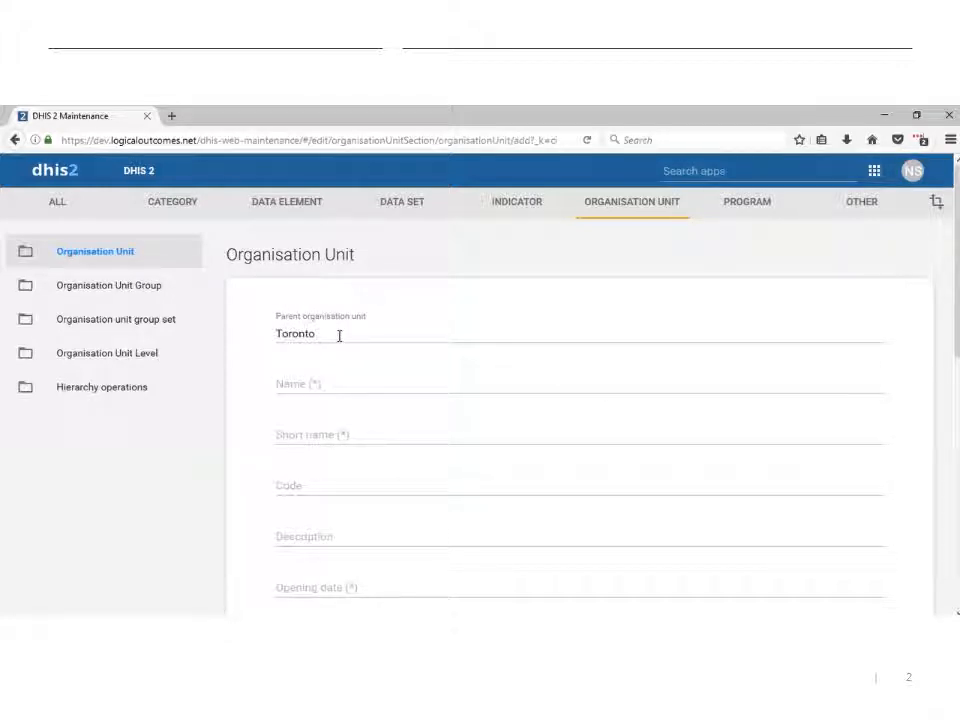
pyautogui.click(339, 336)
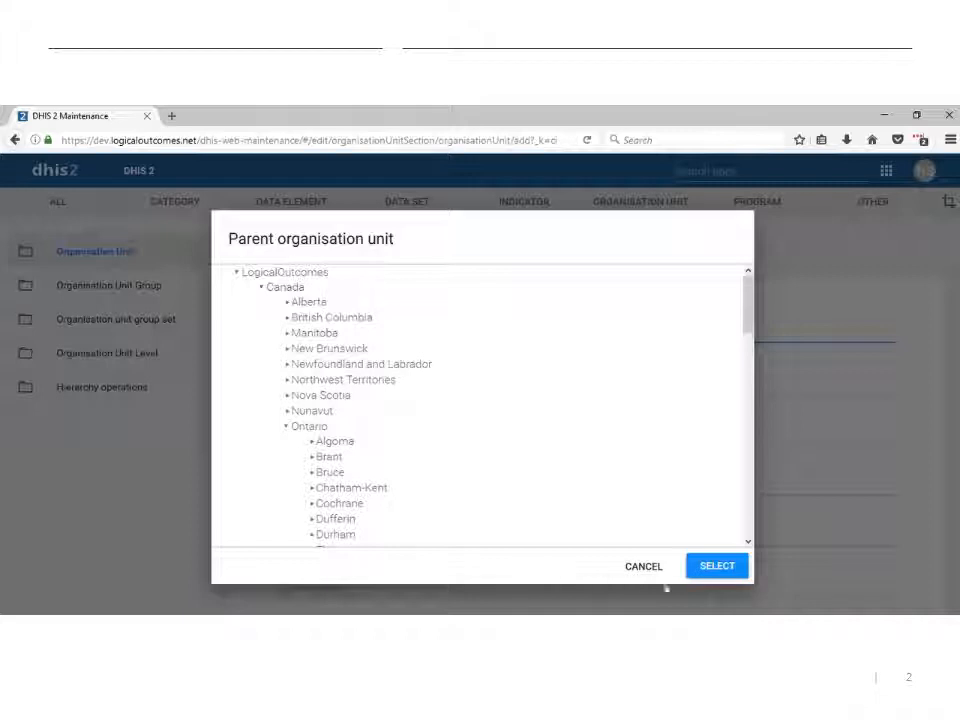
pyautogui.click(655, 568)
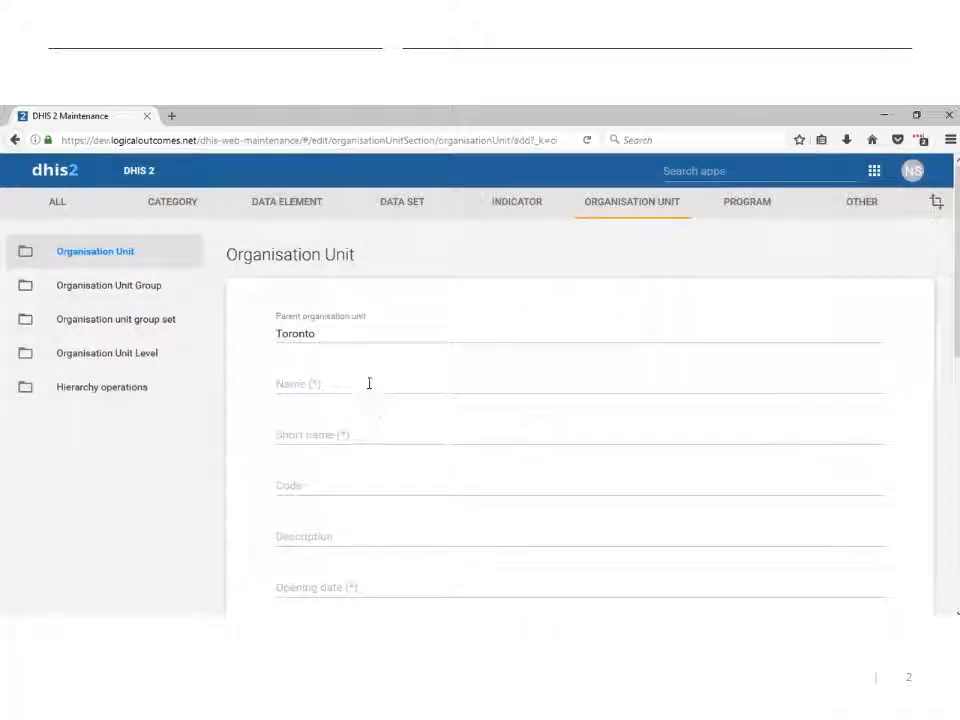
# Enter York School as both the name and the short name of the new organisation unit.
pyautogui.click(369, 383)
pyautogui.write('York Sch')
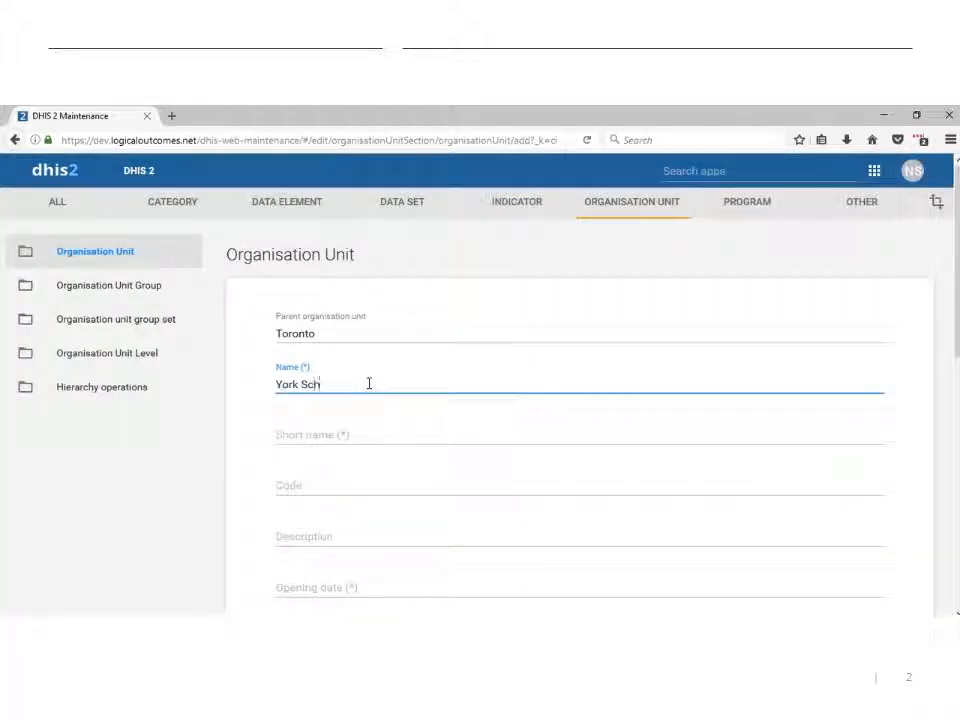
pyautogui.write('ool')
pyautogui.press('Tab')
pyautogui.write('York S')
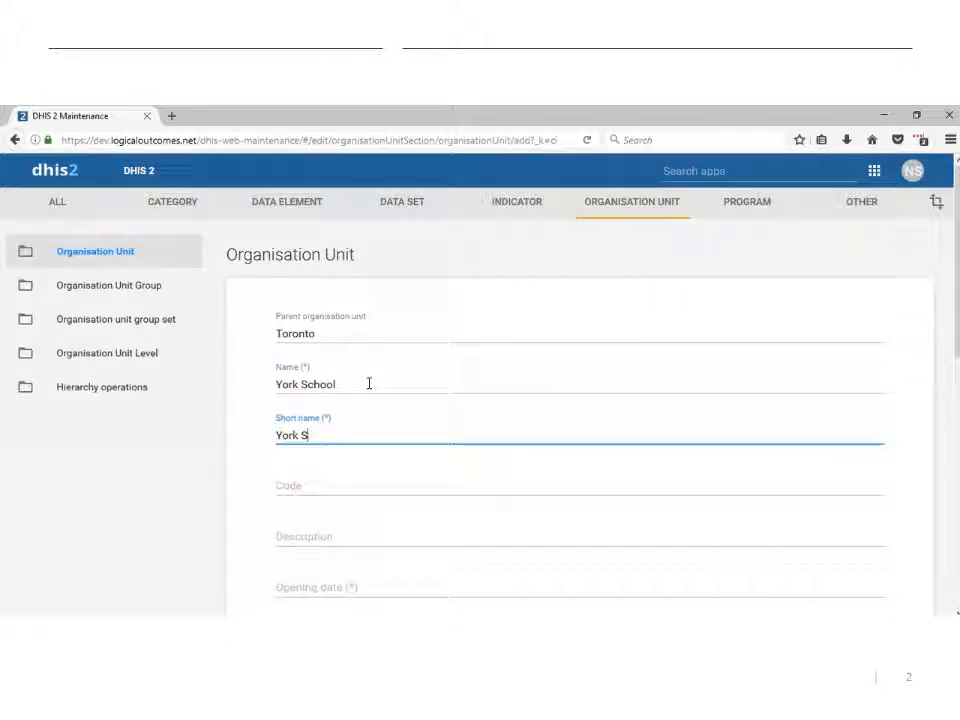
pyautogui.write('chool')
pyautogui.press('Tab')
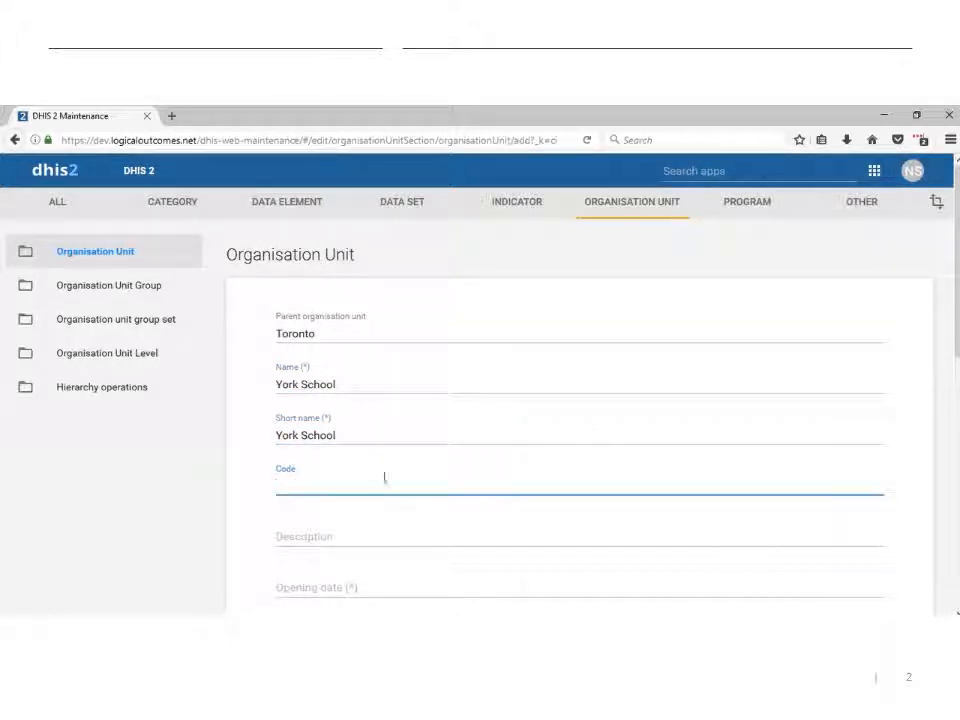
# Set the opening date to 2017-04-10, leave the optional fields blank and save the organisation unit.
pyautogui.scroll(-3, 378, 485)
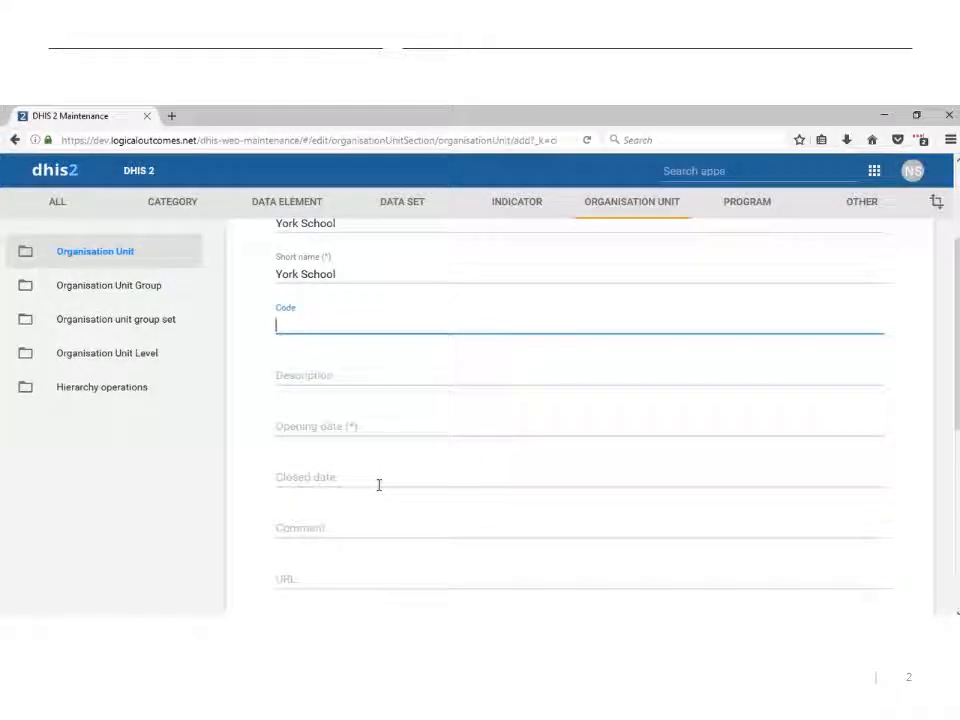
pyautogui.click(353, 427)
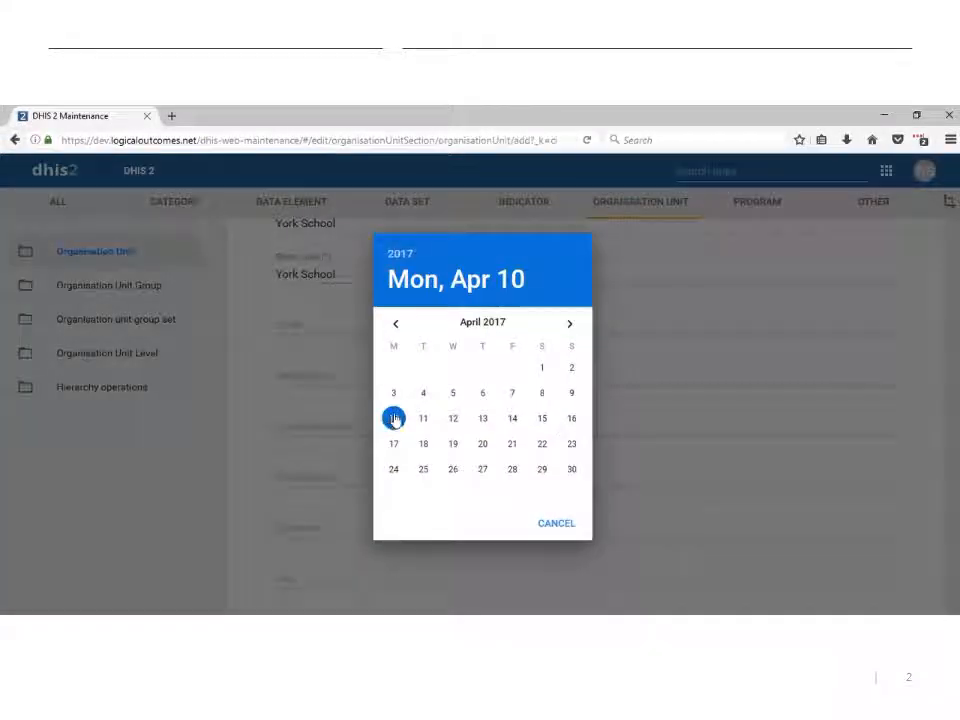
pyautogui.click(394, 418)
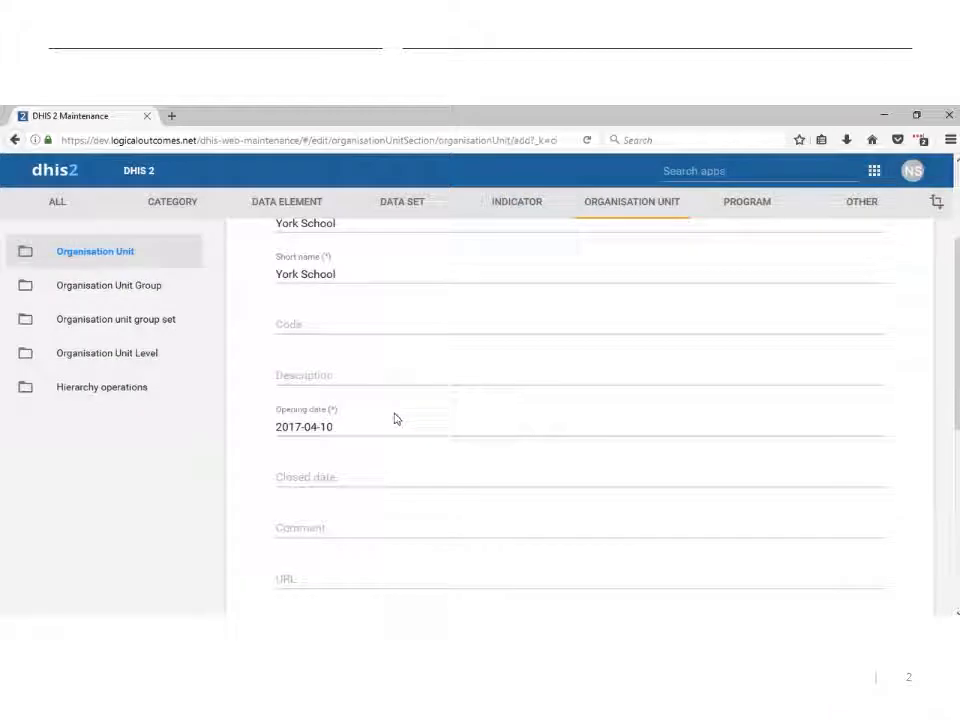
pyautogui.scroll(-3, 394, 418)
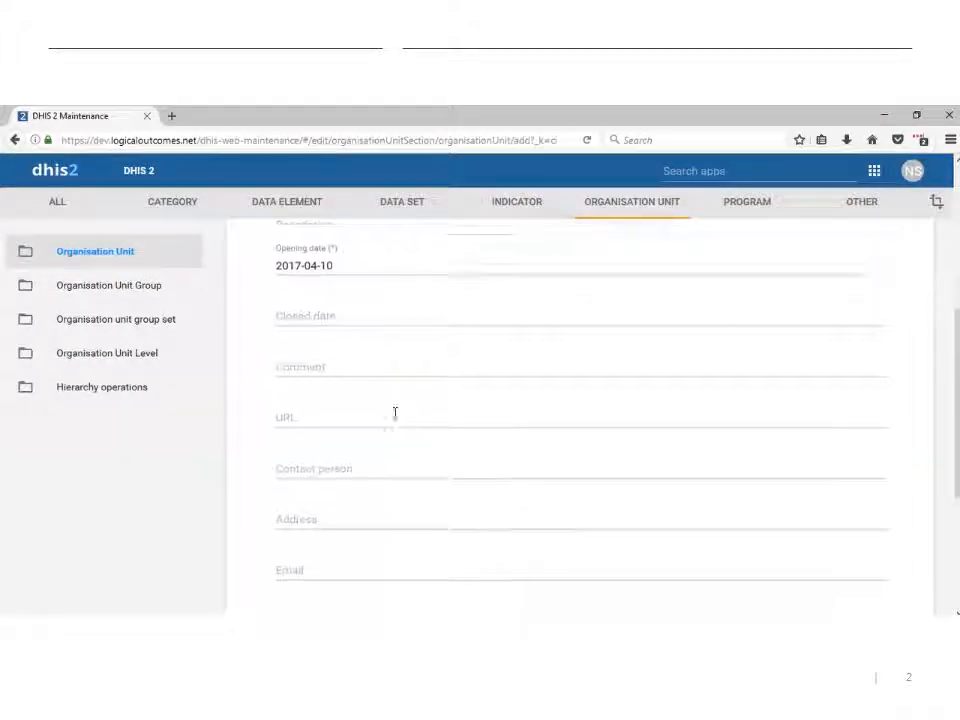
pyautogui.scroll(-2, 395, 413)
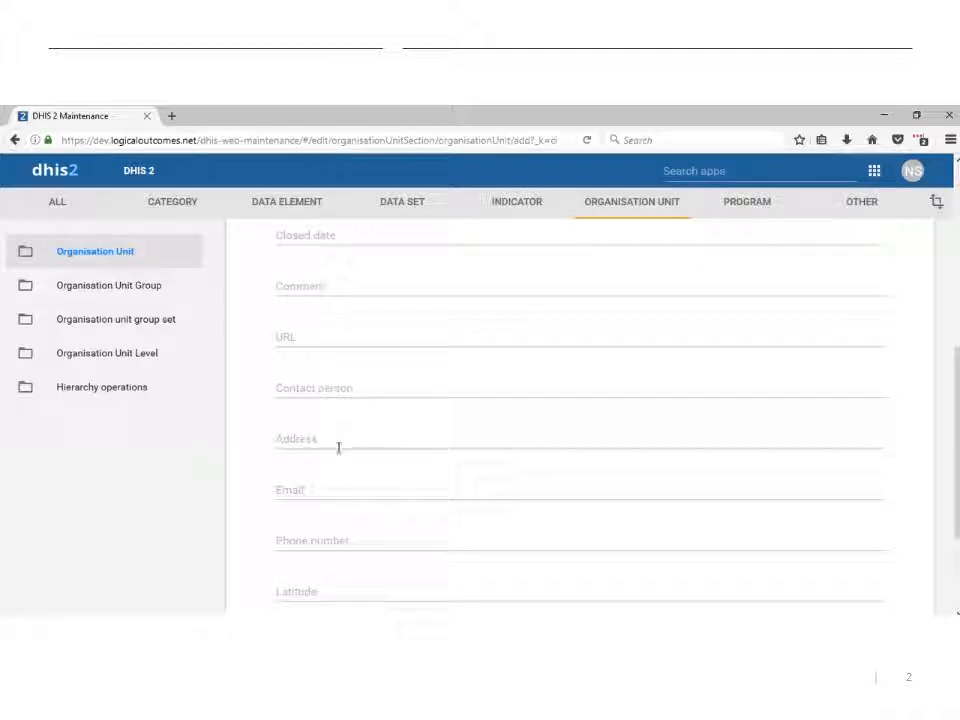
pyautogui.scroll(-3, 338, 448)
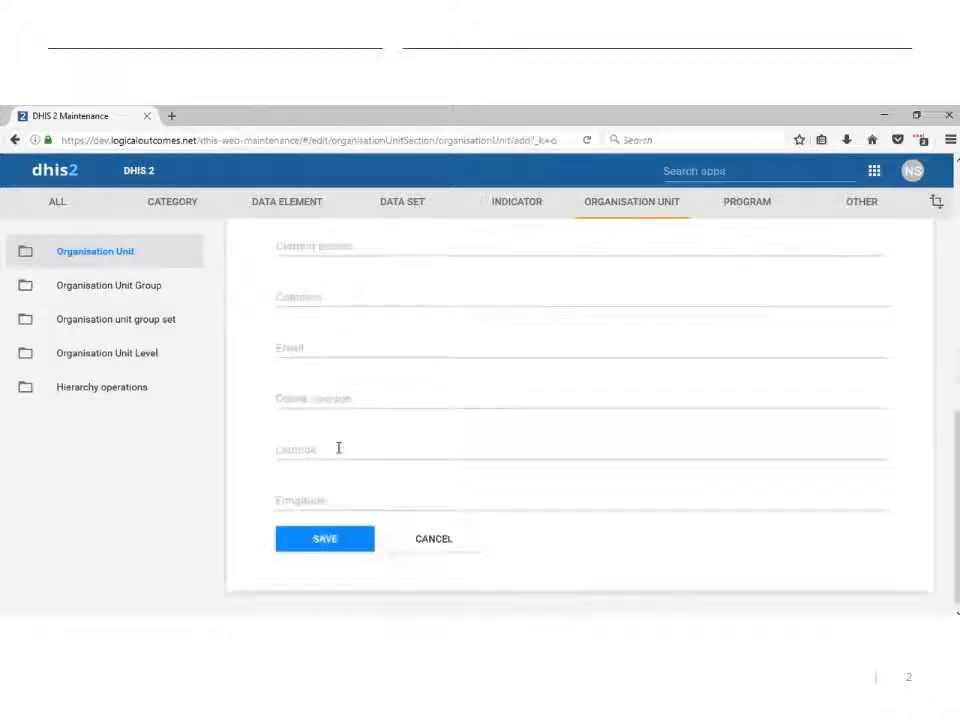
pyautogui.click(359, 539)
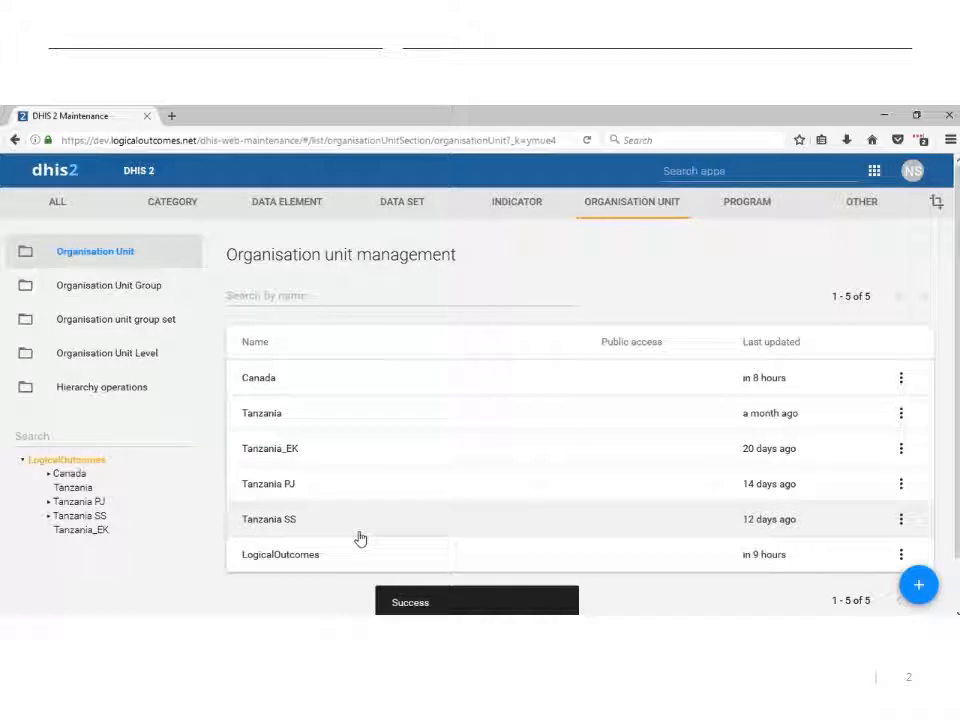
# Search the organisation unit list by name for York and clear the search.
pyautogui.click(268, 295)
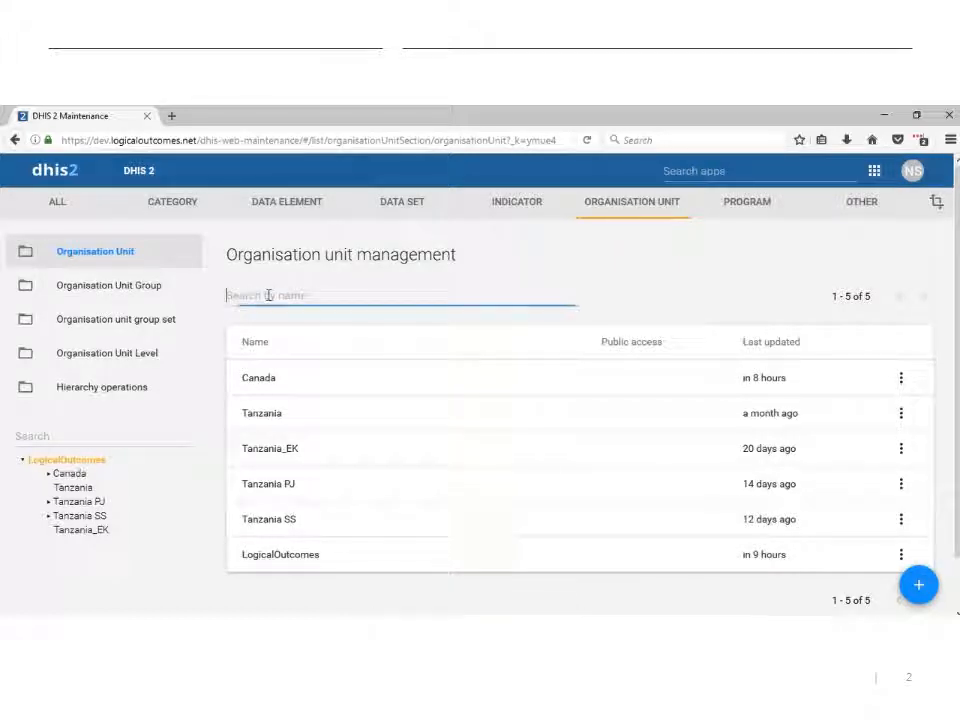
pyautogui.write('York')
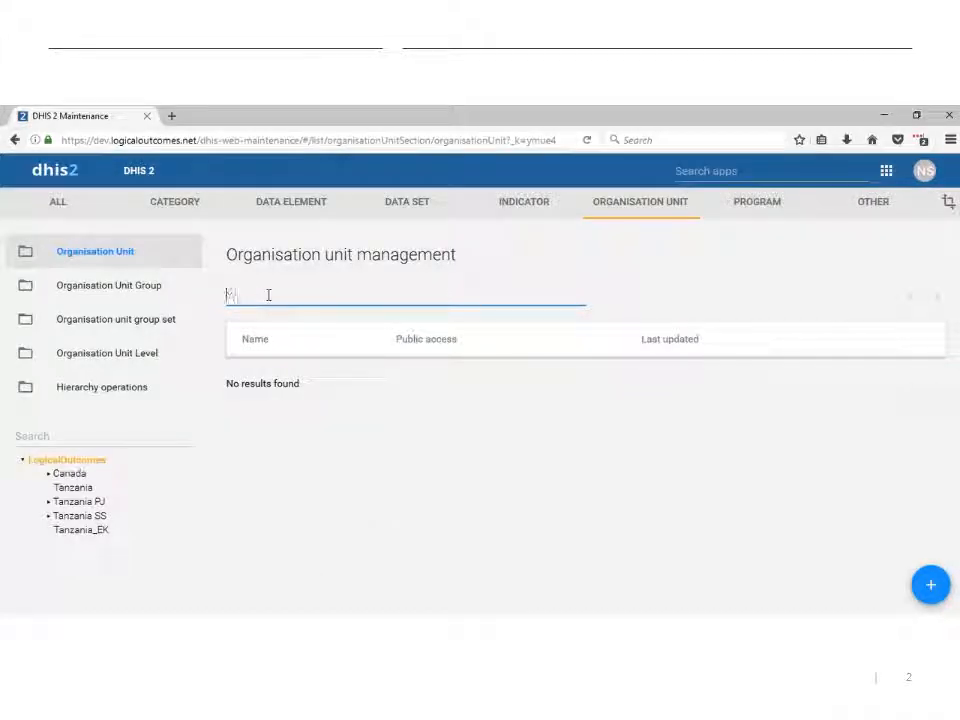
pyautogui.press('BackSpace')
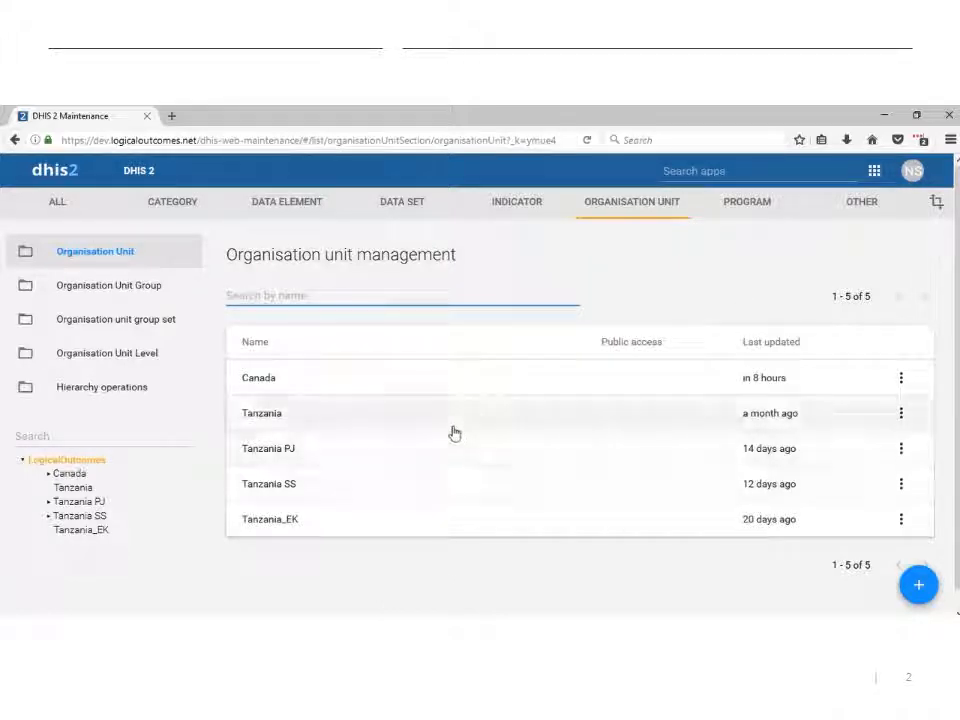
# Search the organisation unit hierarchy for York School and select it from the matches.
pyautogui.click(92, 432)
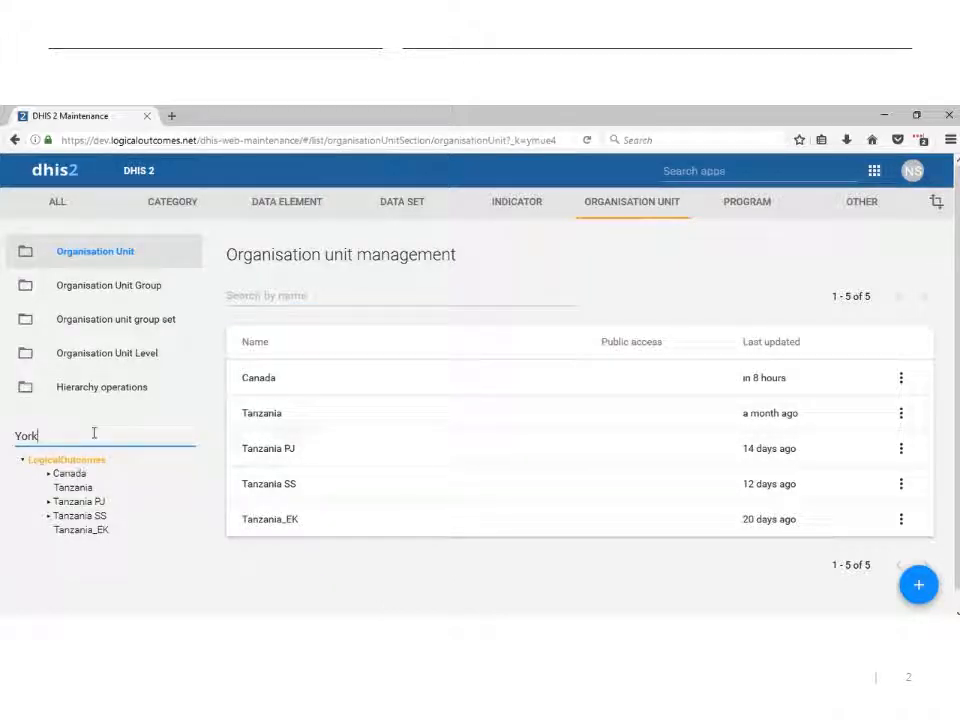
pyautogui.write('York School')
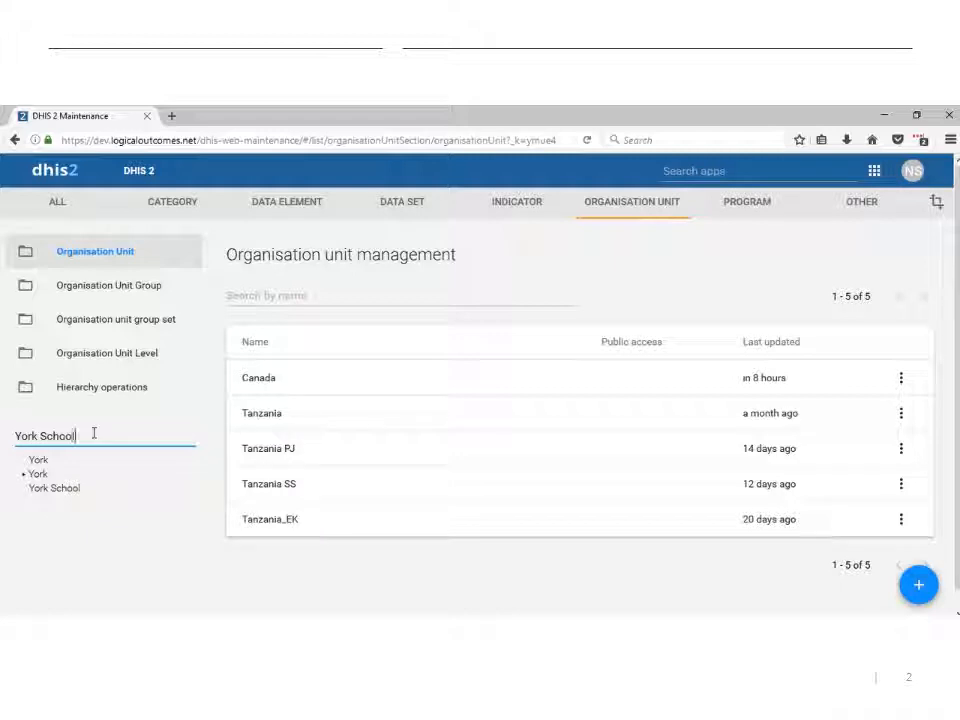
pyautogui.click(82, 460)
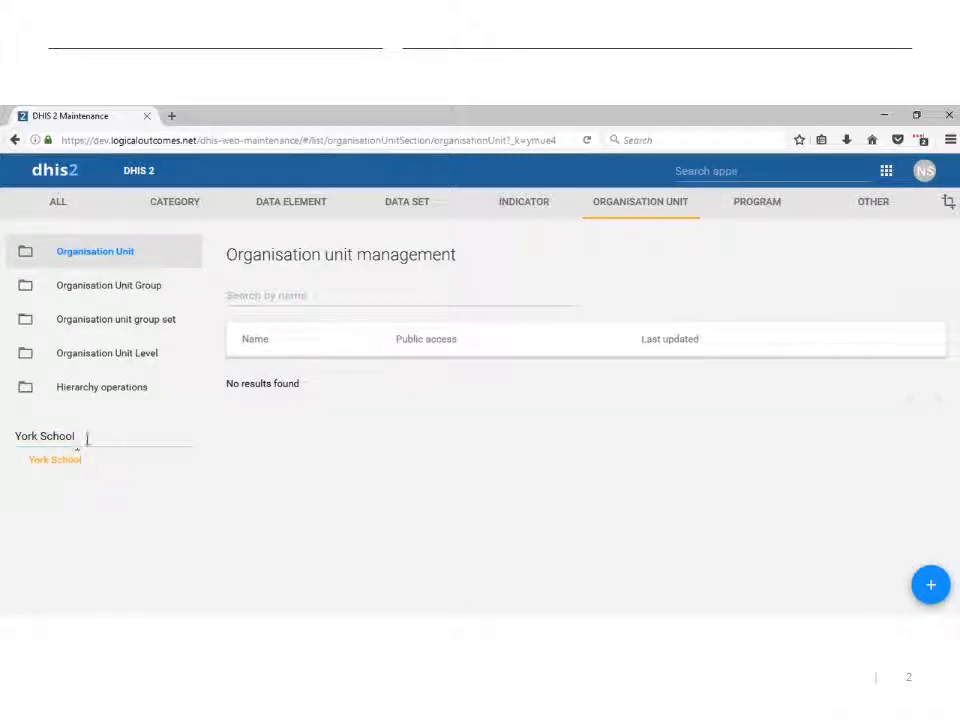
# Replace the hierarchy search with Toronto and select the first match to view the schools listed under it.
pyautogui.moveTo(87, 437); pyautogui.dragTo(11, 436)
pyautogui.press('BackSpace')
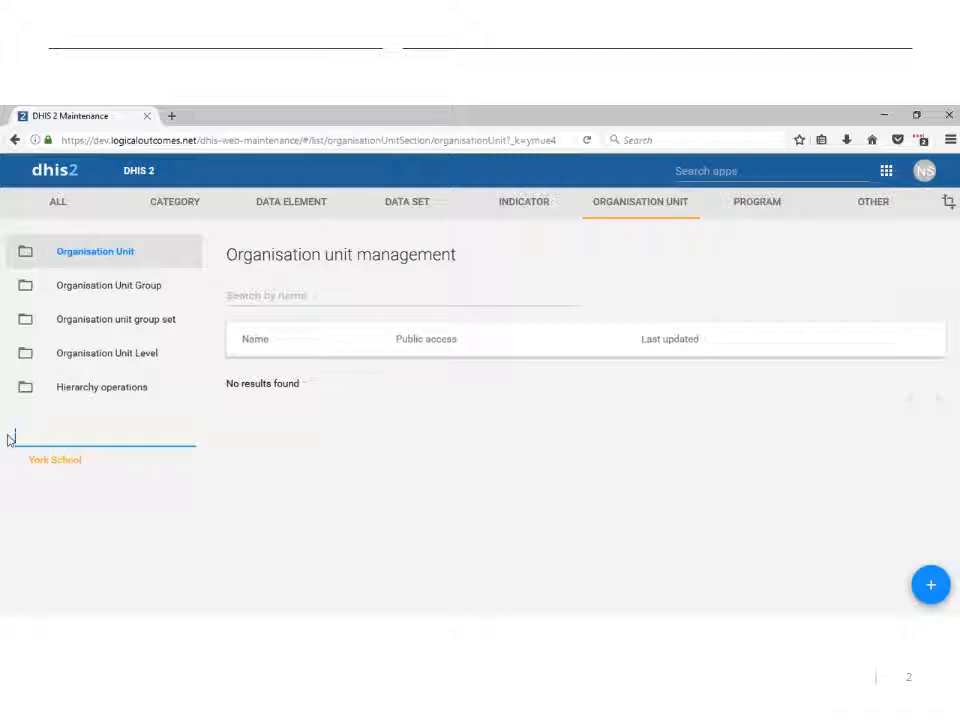
pyautogui.write('Toronto')
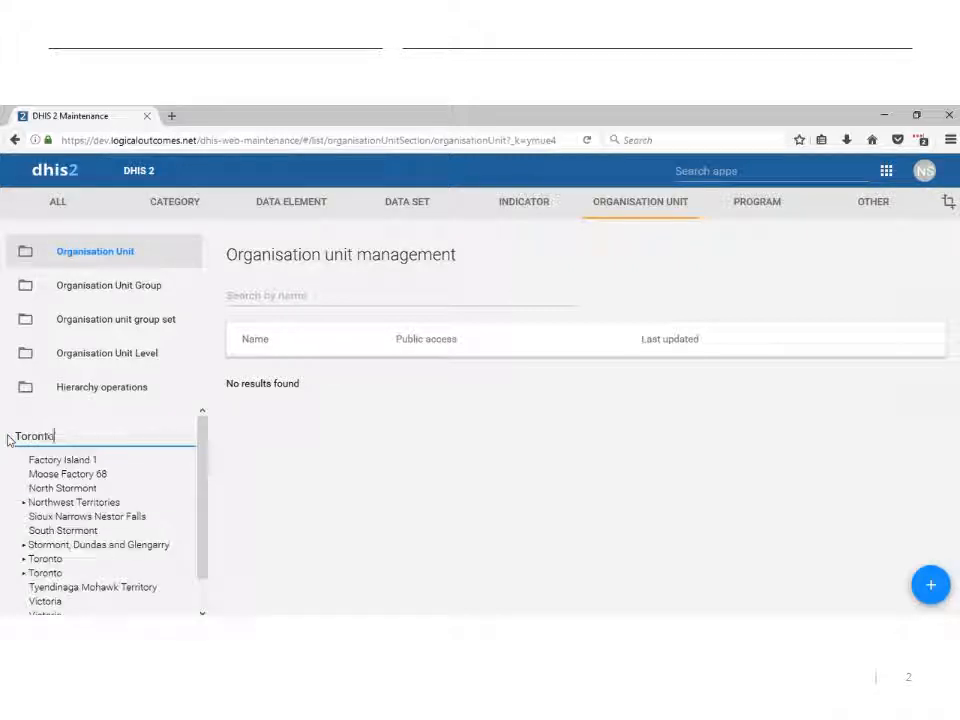
pyautogui.click(43, 460)
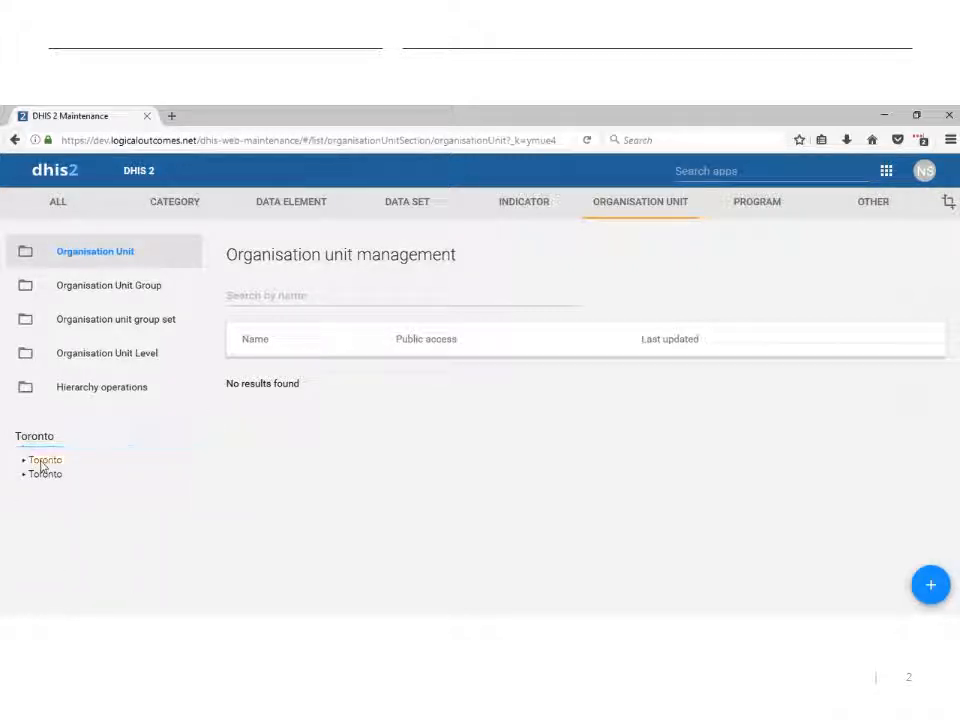
pyautogui.scroll(-1, 520, 460)
pyautogui.scroll(-3, 619, 459)
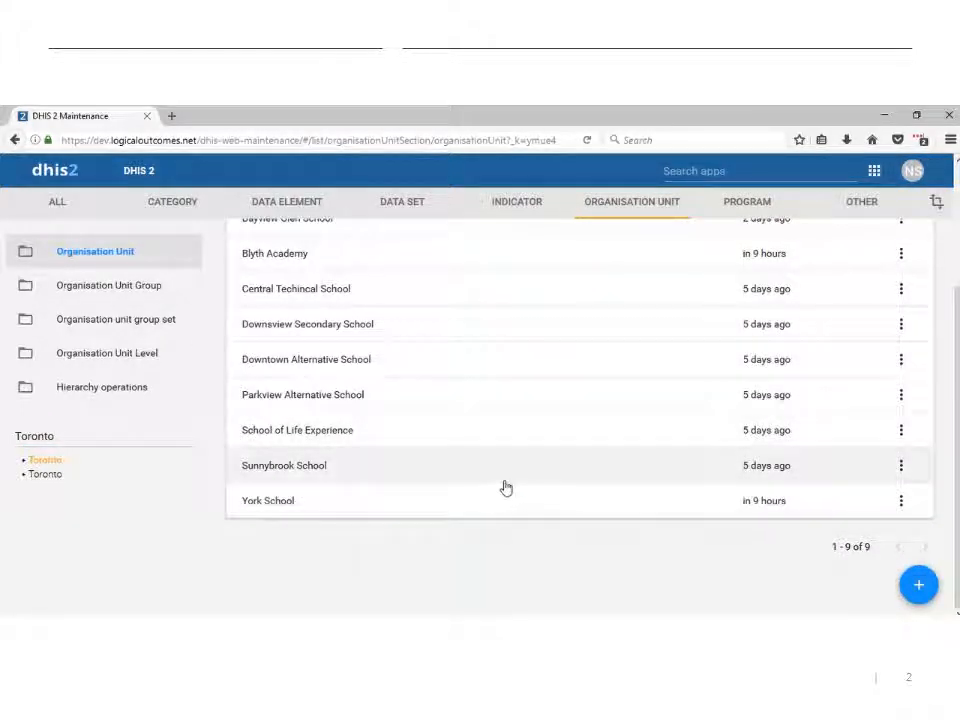
# Show the details of York School and highlight its ID.
pyautogui.click(446, 503)
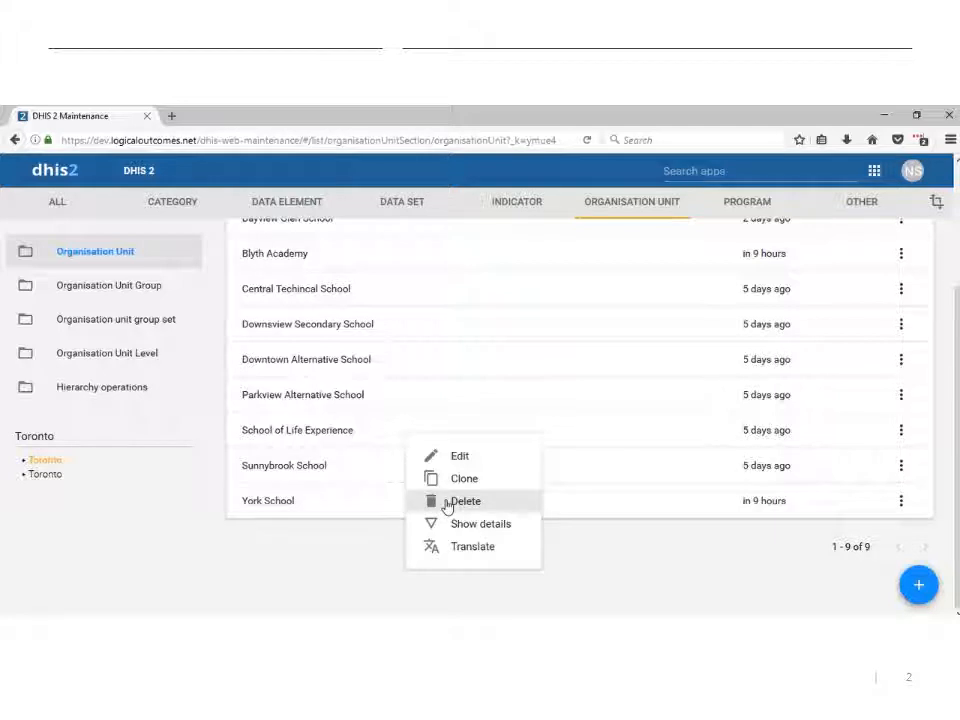
pyautogui.click(480, 526)
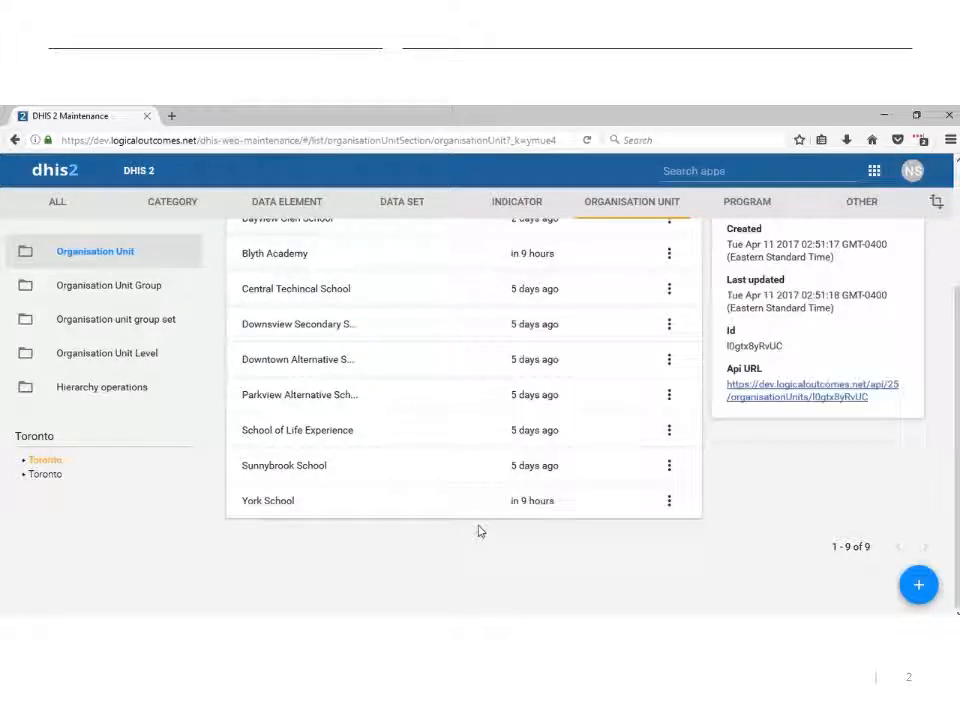
pyautogui.scroll(2, 770, 510)
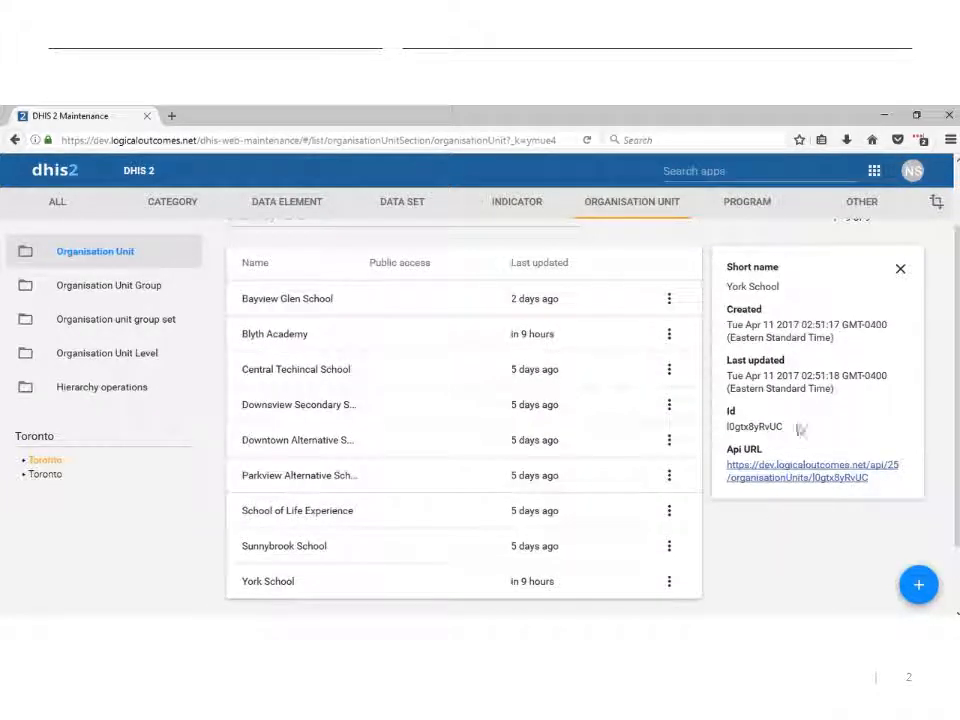
pyautogui.moveTo(794, 436); pyautogui.dragTo(728, 418)
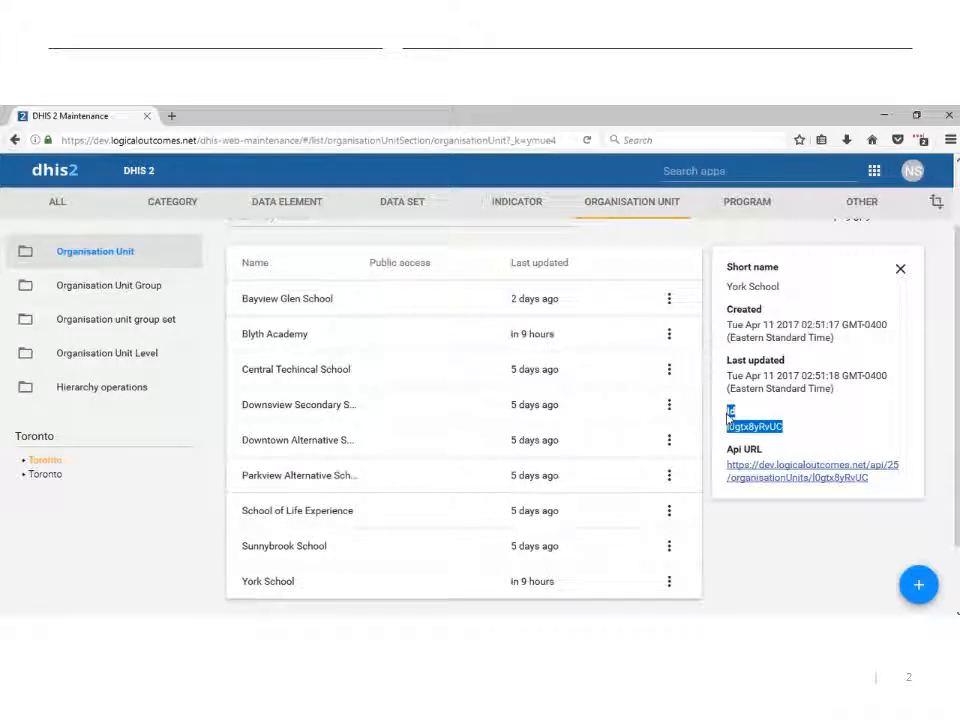
pyautogui.click(396, 444)
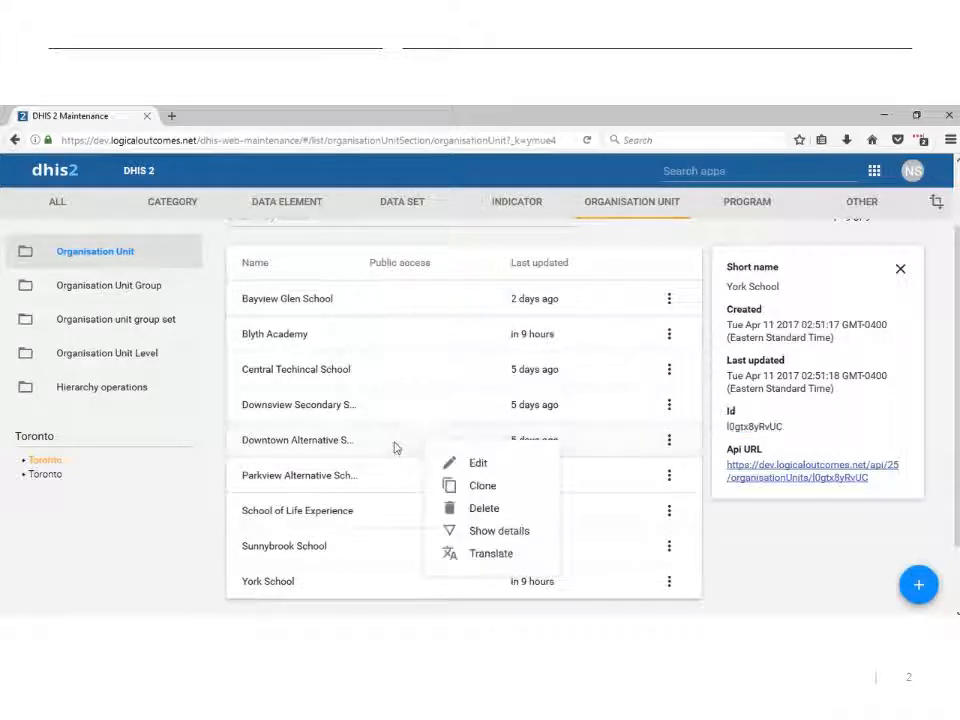
pyautogui.rightClick(400, 413)
pyautogui.rightClick(394, 404)
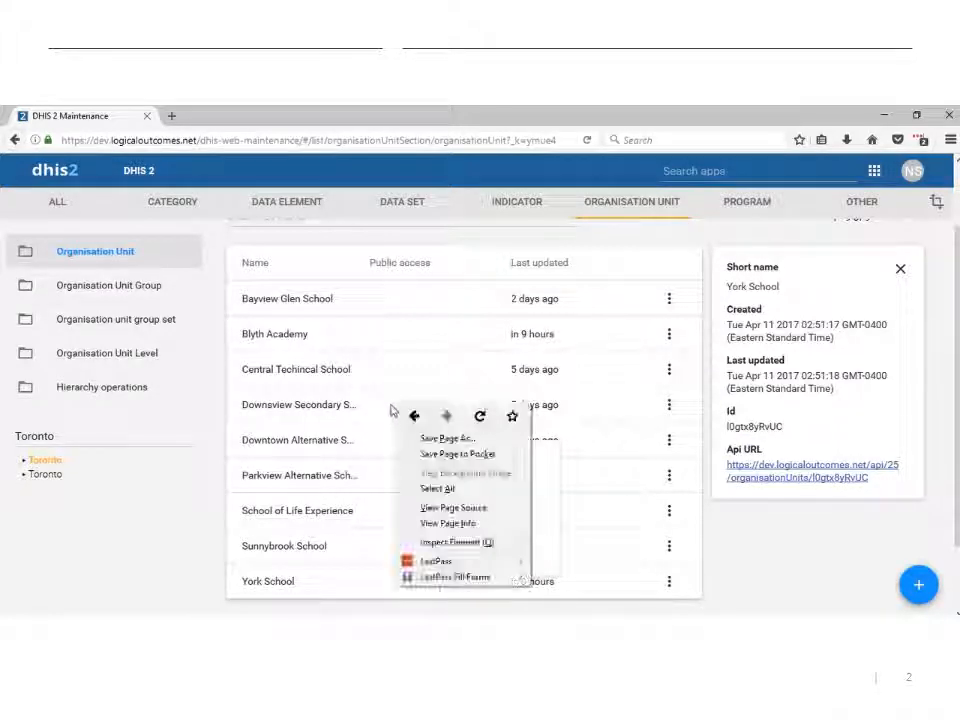
pyautogui.rightClick(383, 410)
pyautogui.click(383, 414)
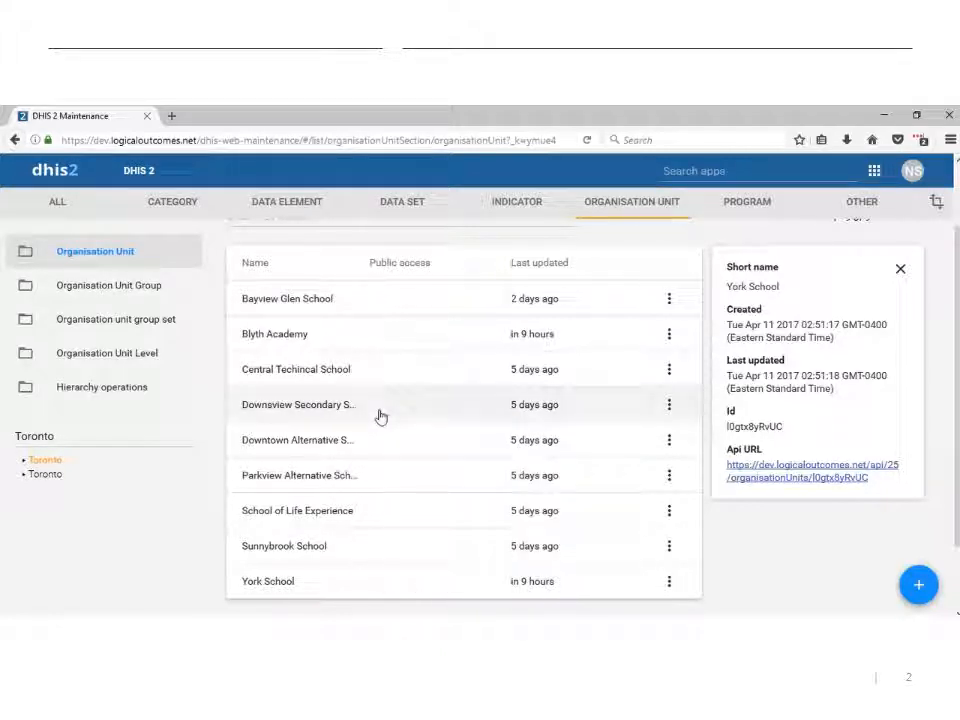
pyautogui.rightClick(382, 416)
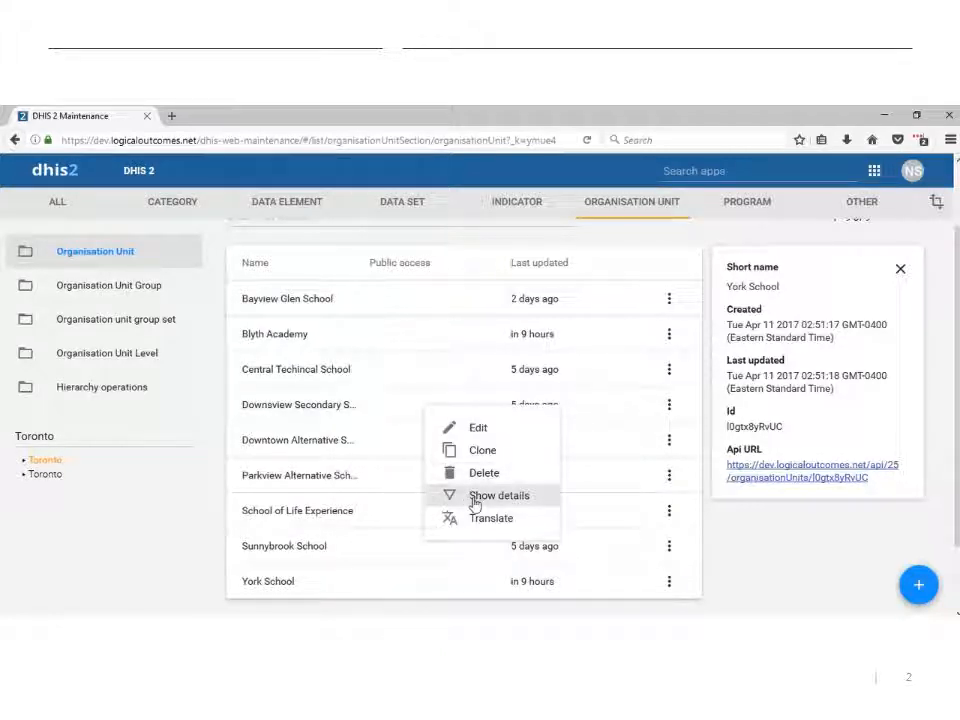
pyautogui.click(704, 562)
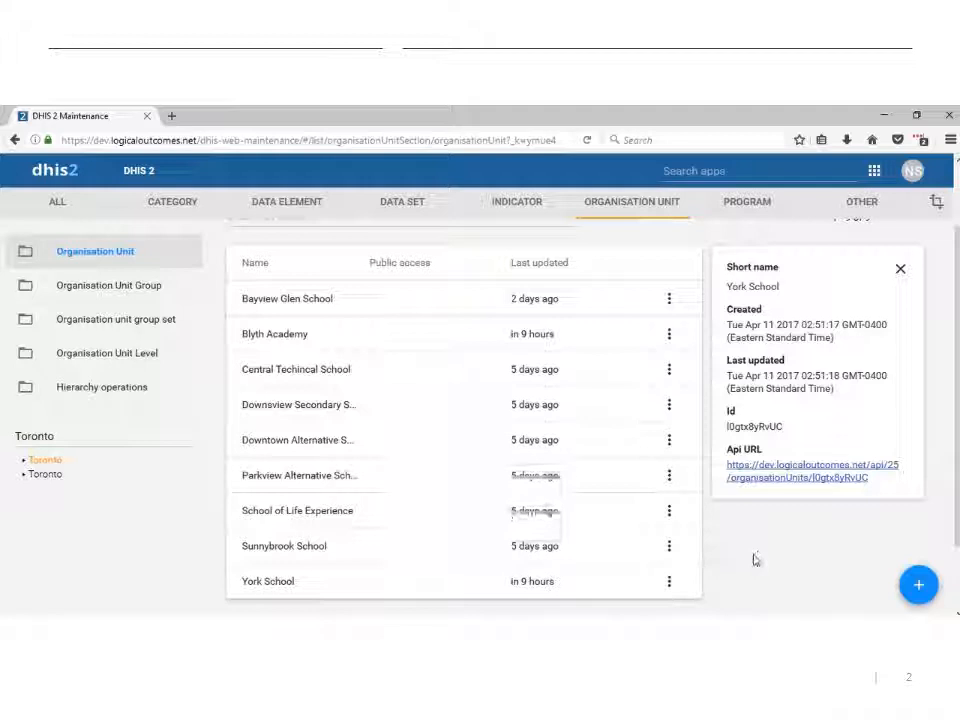
# Open the organisation unit group list and review the Public, Private and Alternative groups on the Excel workbook's 2.Define OrgUnit Groups sheet.
pyautogui.click(150, 289)
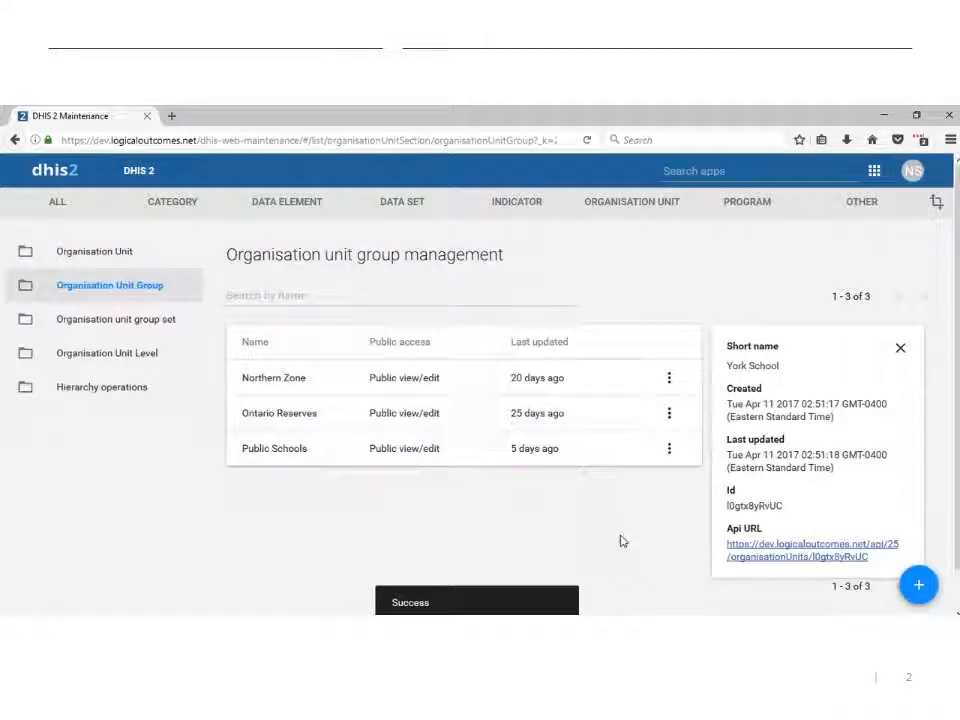
pyautogui.hotkey('alt', 'Tab')
pyautogui.click(264, 598)
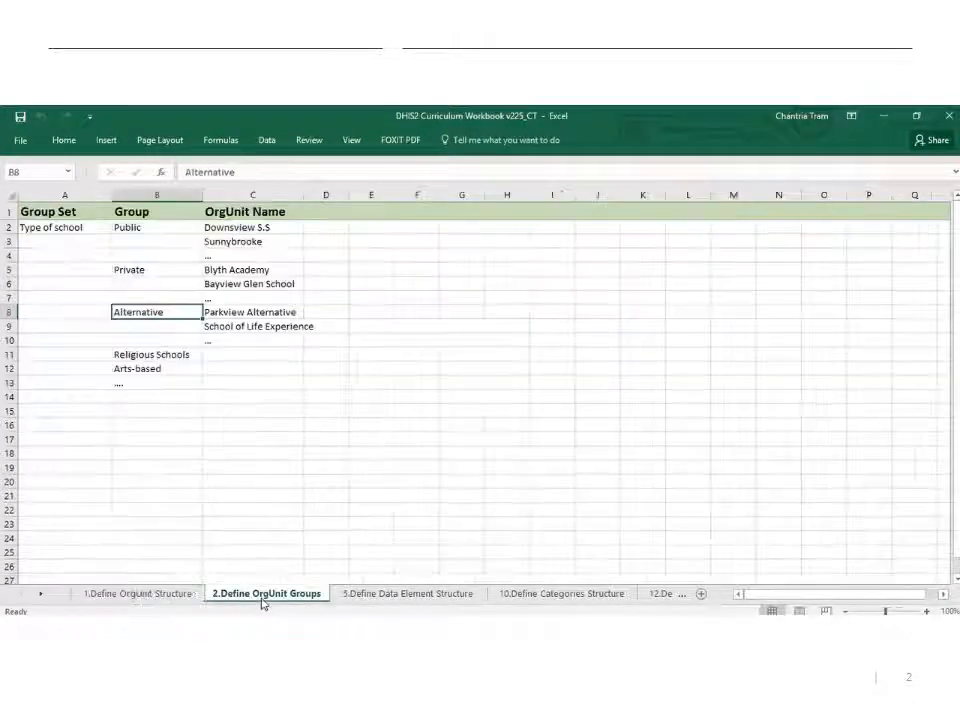
pyautogui.click(148, 227)
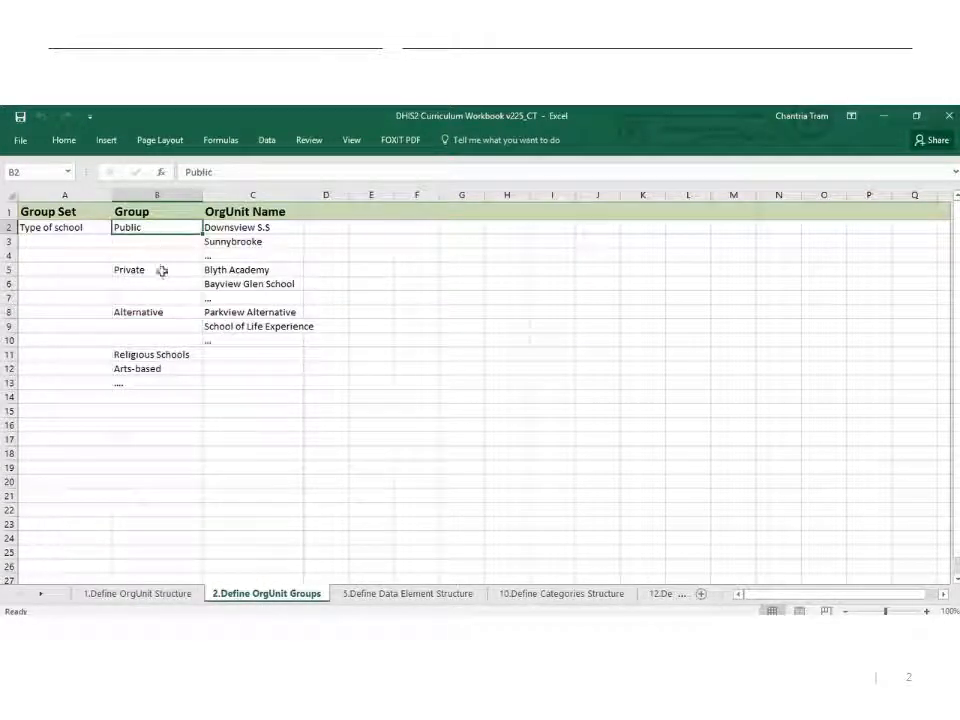
pyautogui.click(161, 270)
pyautogui.click(176, 314)
# Switch back to DHIS 2 and start a new organisation unit group with Private Schools as both name and short name.
pyautogui.hotkey('alt', 'Tab')
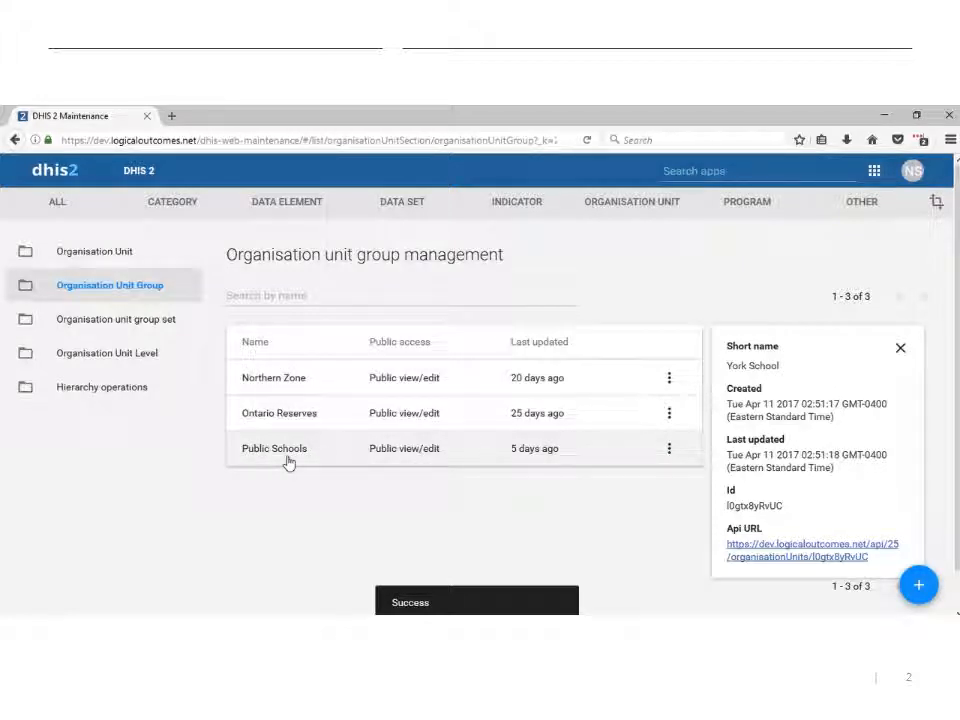
pyautogui.click(900, 348)
pyautogui.click(931, 584)
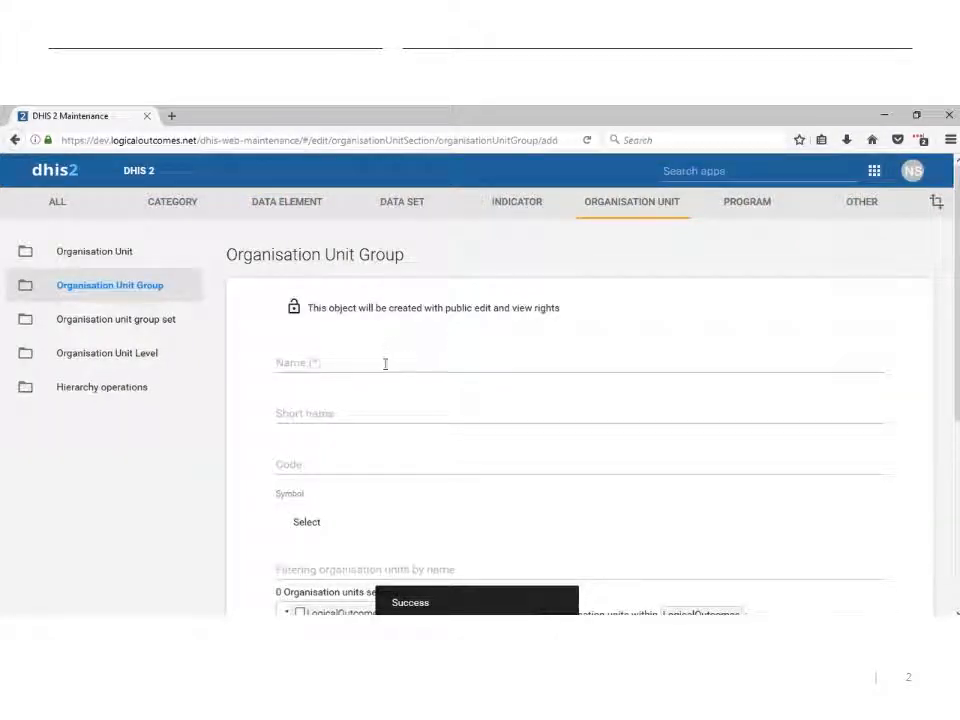
pyautogui.click(385, 364)
pyautogui.write('Pr')
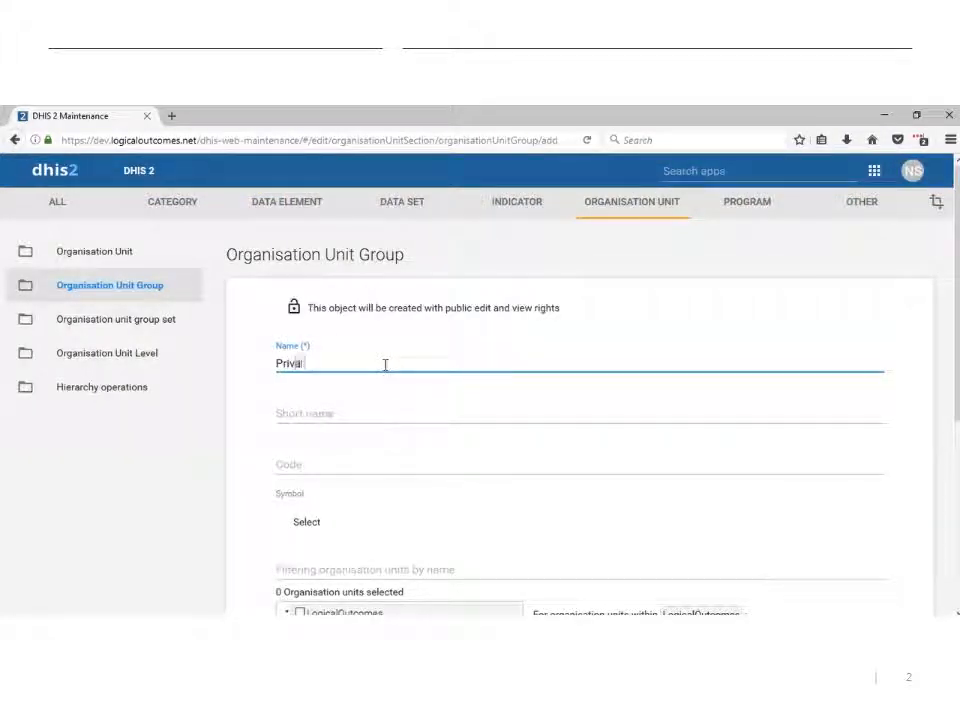
pyautogui.write('ivate SS')
pyautogui.press('BackSpace')
pyautogui.write('chools')
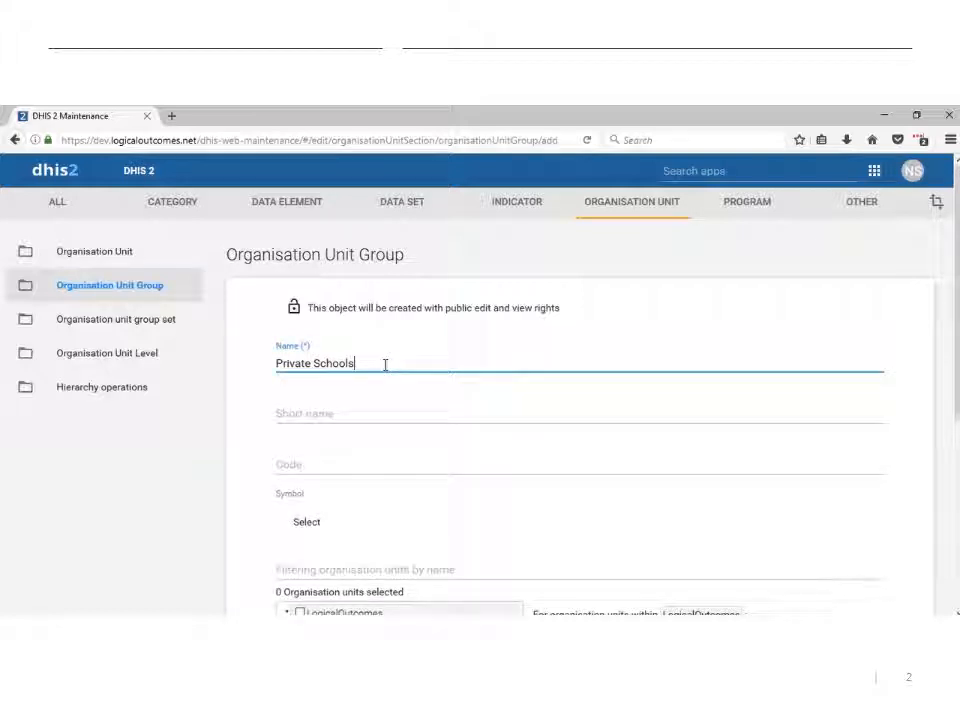
pyautogui.press('Tab')
pyautogui.write('P')
pyautogui.write('ate Schools')
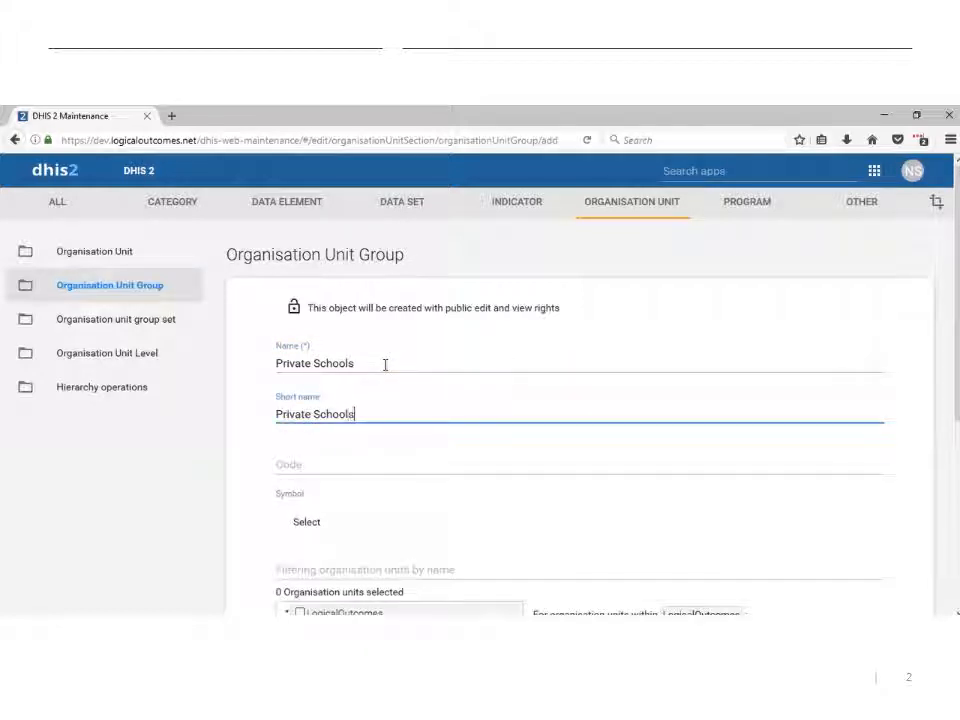
pyautogui.press('Tab')
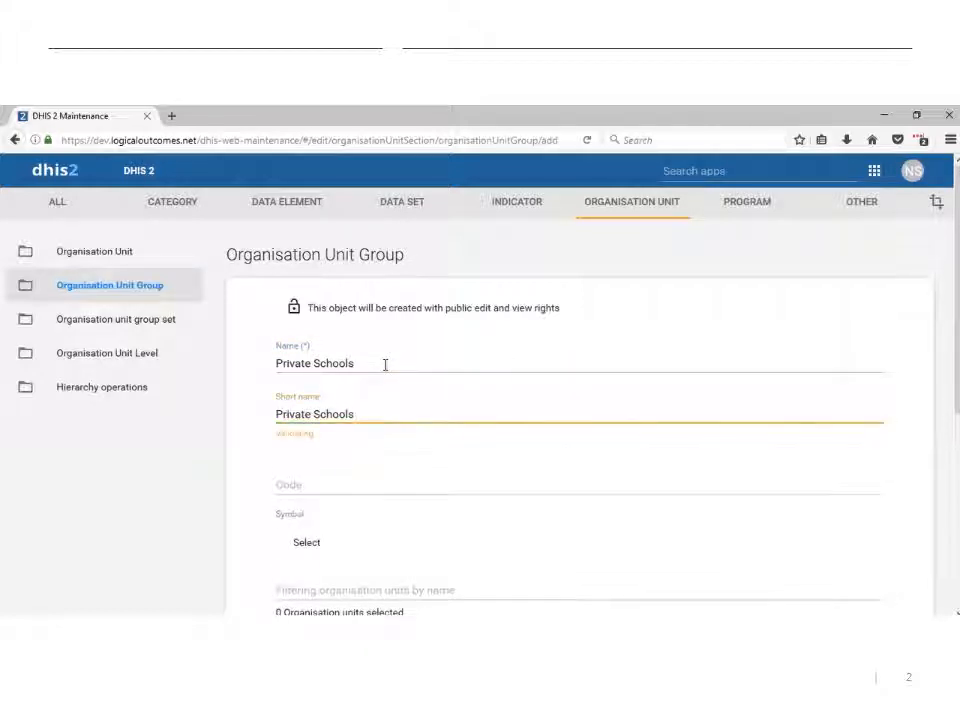
# Assign Blyth Academy and York School, under Canada, Ontario, Toronto, Toronto, to the Private Schools group.
pyautogui.scroll(-1, 418, 499)
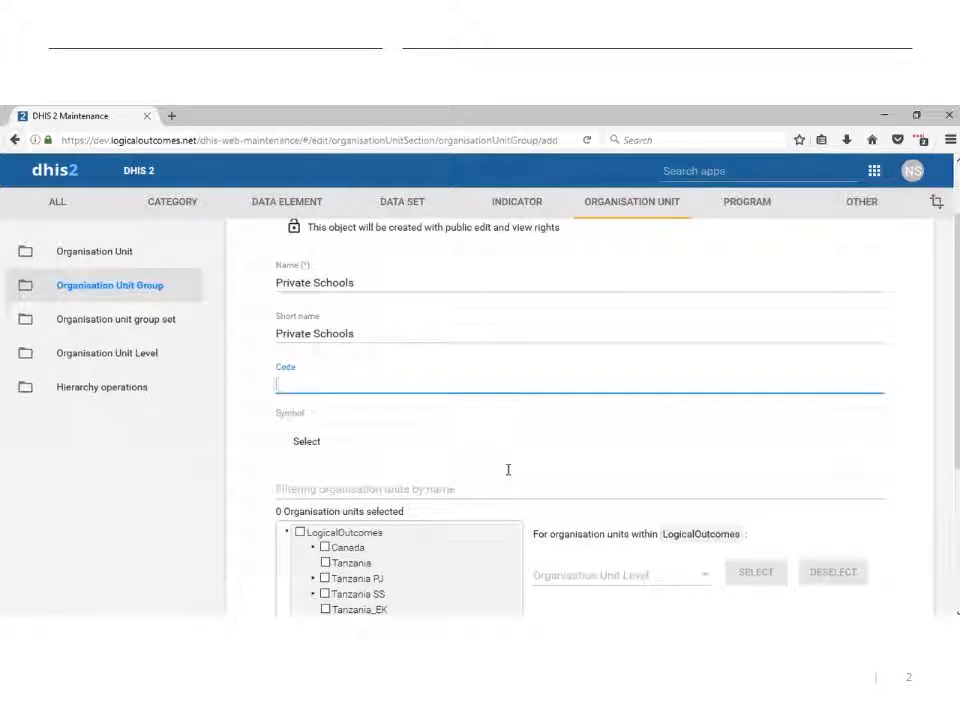
pyautogui.scroll(-2, 508, 470)
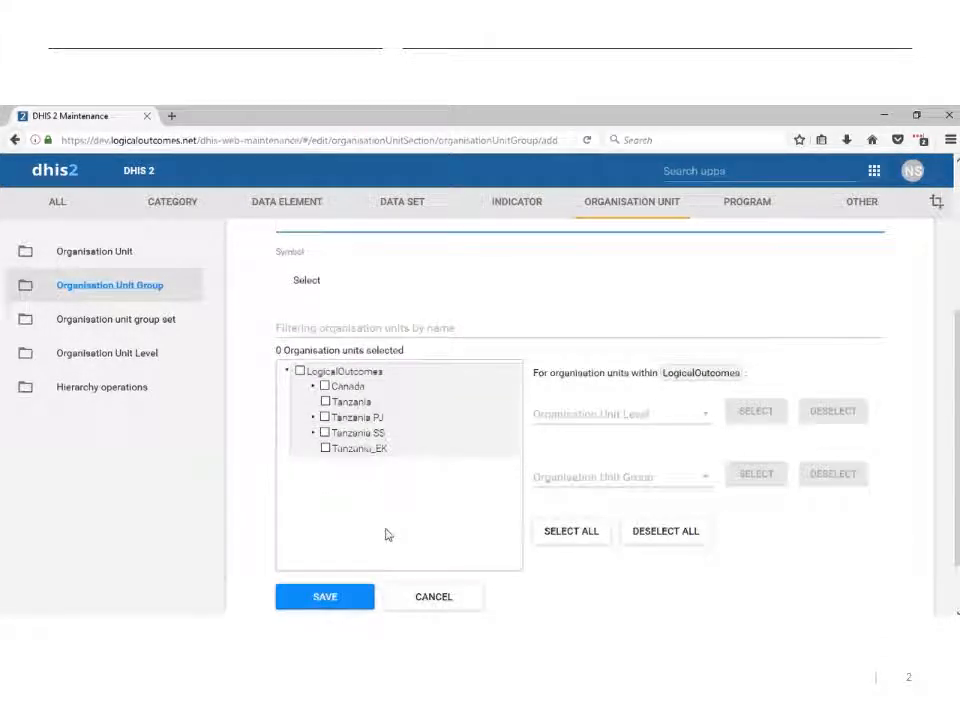
pyautogui.click(313, 387)
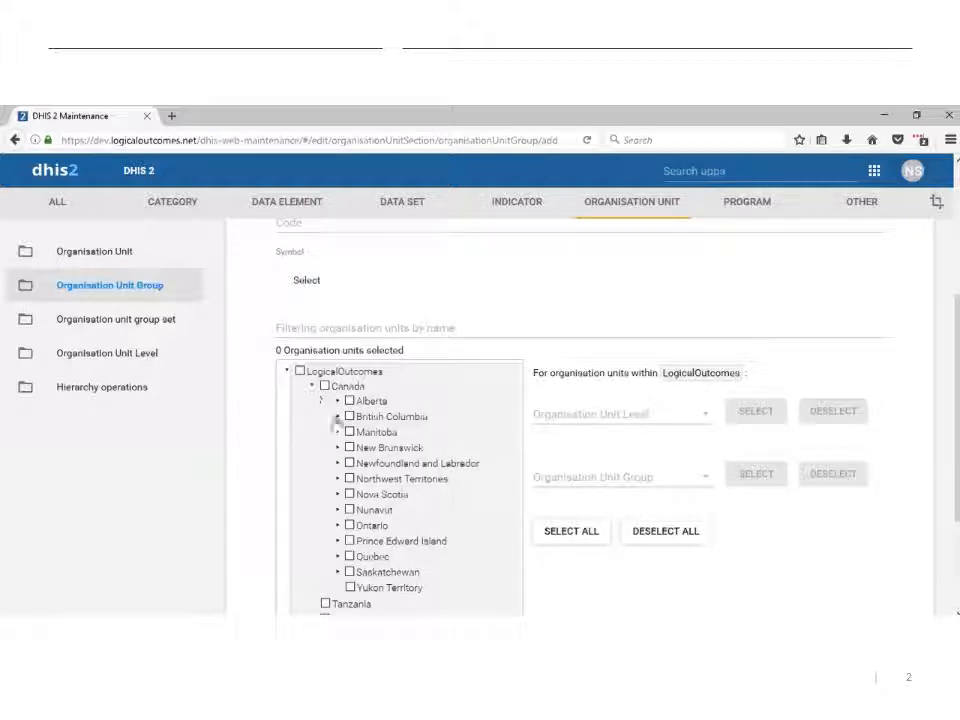
pyautogui.click(338, 526)
pyautogui.scroll(-5, 428, 466)
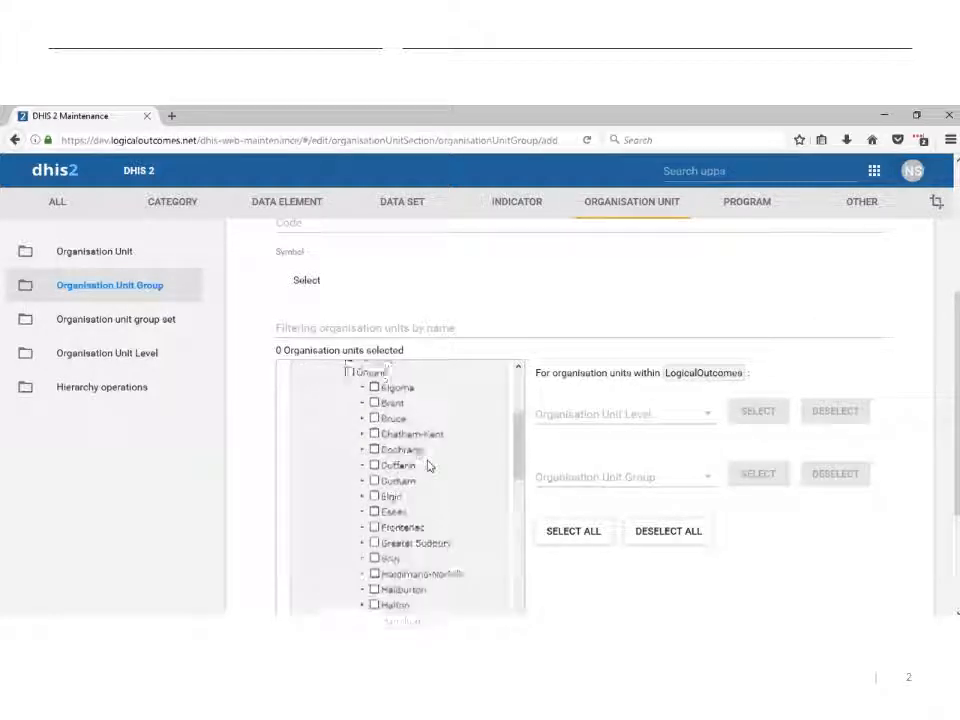
pyautogui.scroll(-10, 428, 466)
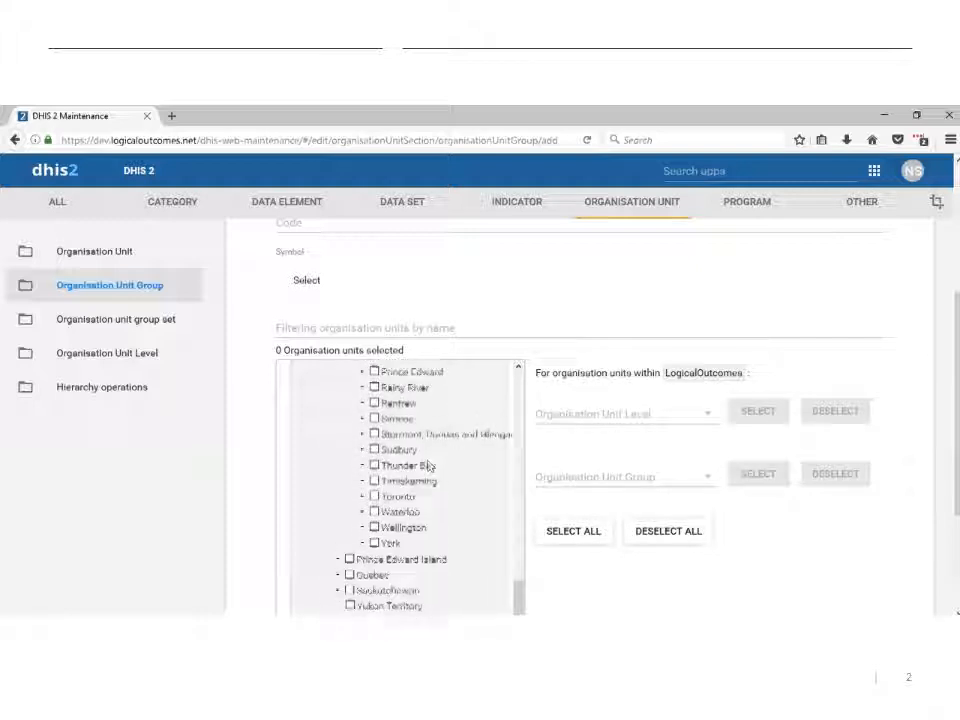
pyautogui.click(361, 485)
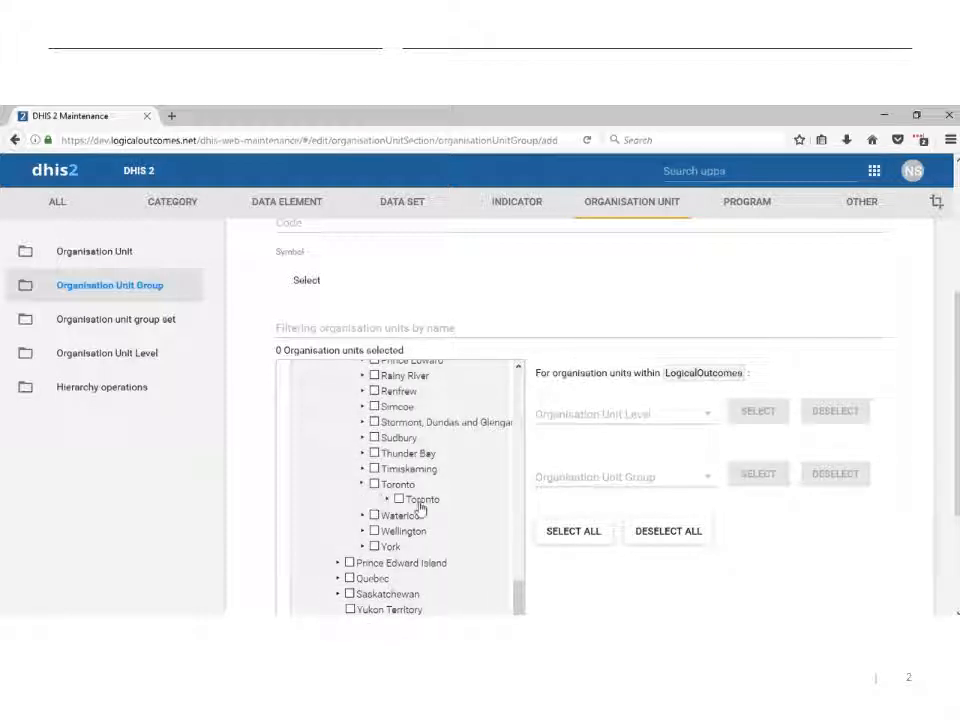
pyautogui.click(420, 500)
pyautogui.click(387, 498)
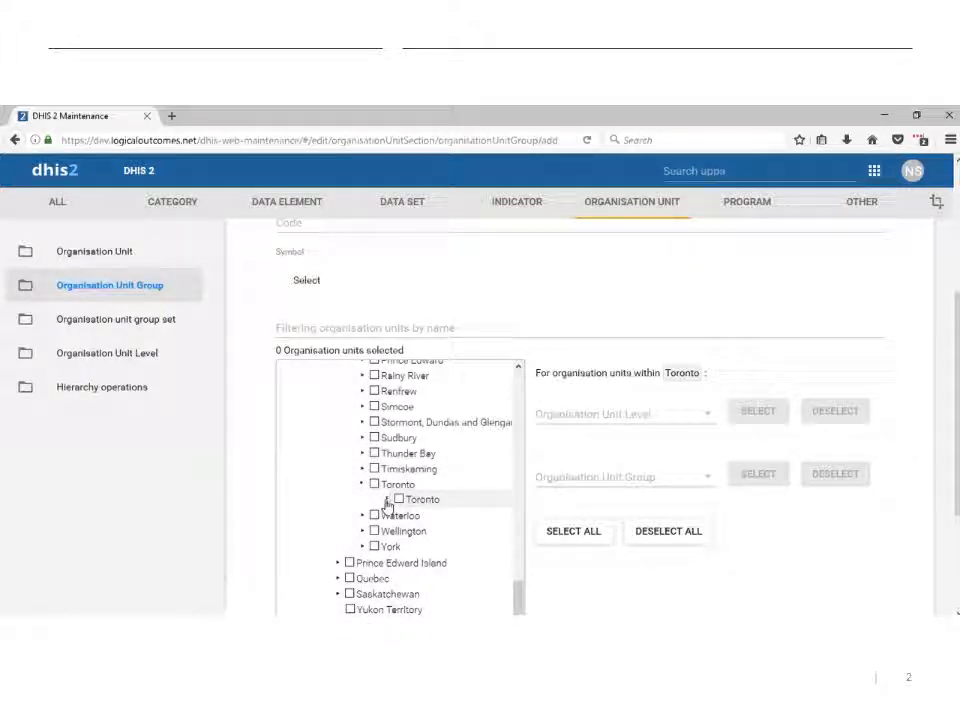
pyautogui.scroll(-3, 440, 520)
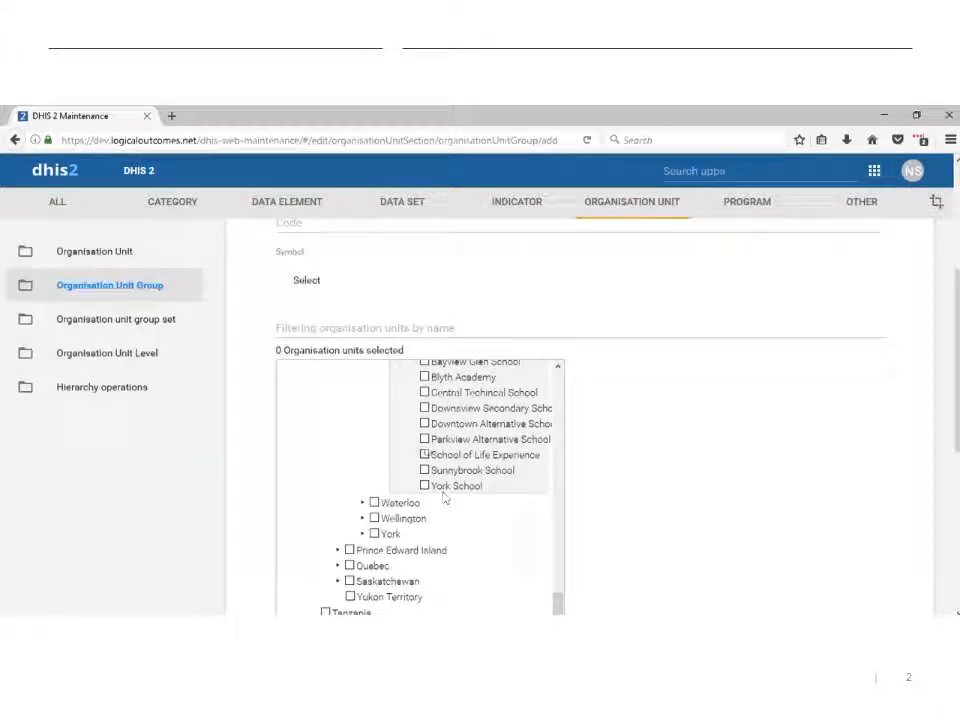
pyautogui.click(424, 378)
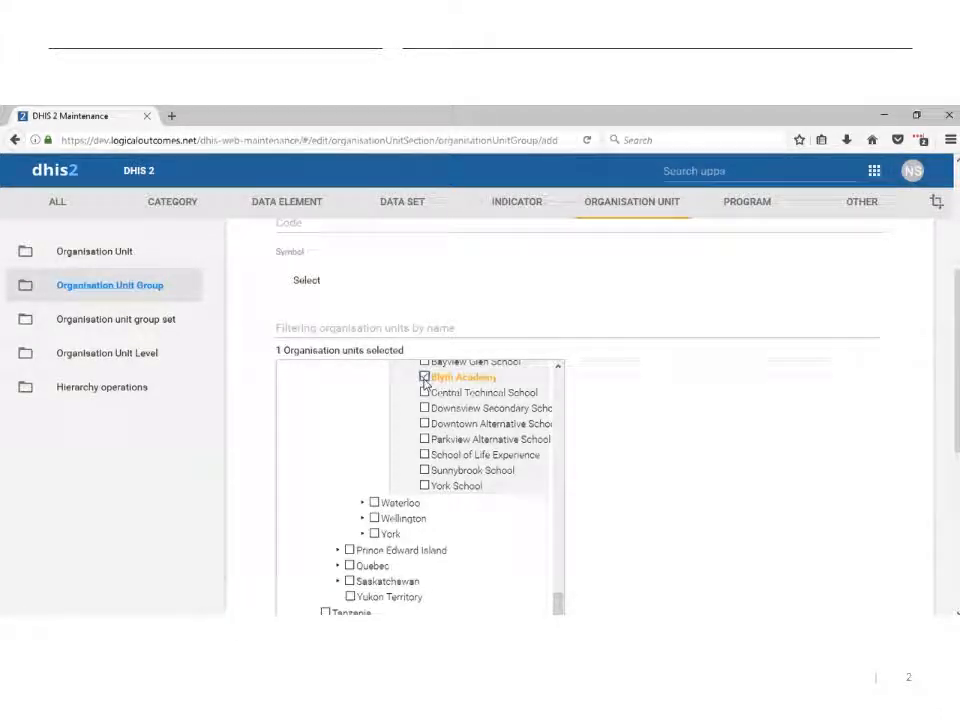
pyautogui.click(424, 485)
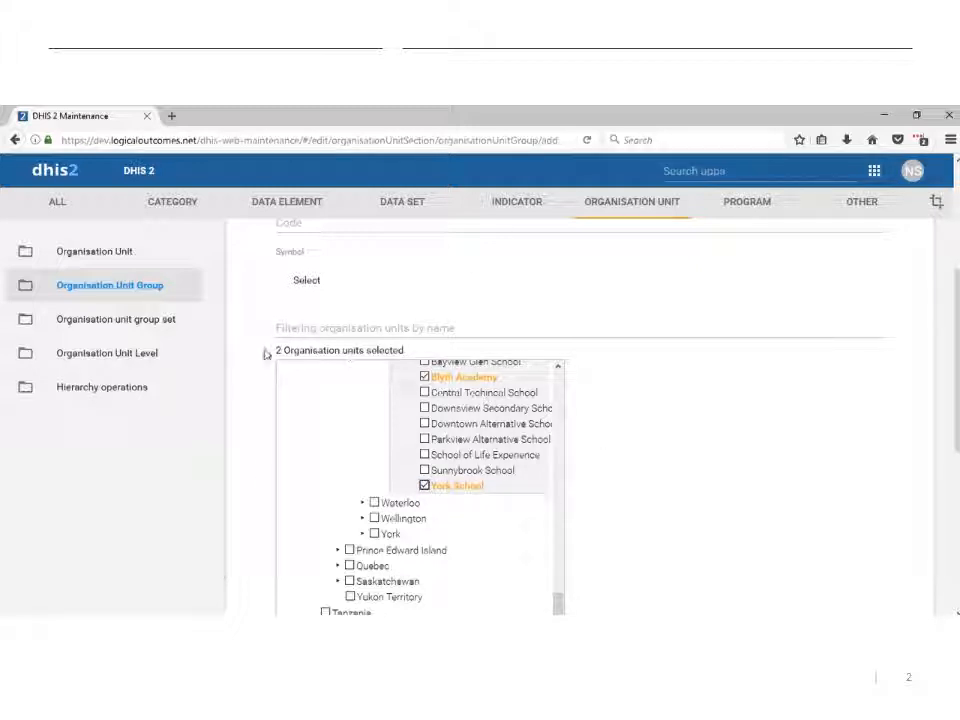
# Save the new Private Schools organisation unit group.
pyautogui.scroll(-3, 626, 491)
pyautogui.scroll(-4, 626, 491)
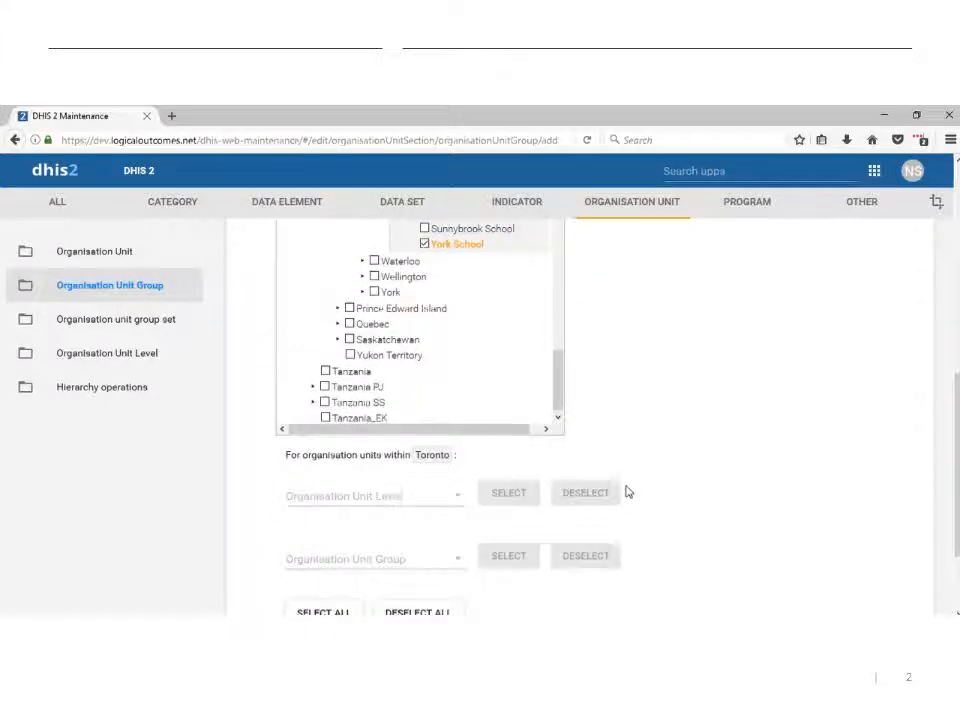
pyautogui.click(356, 533)
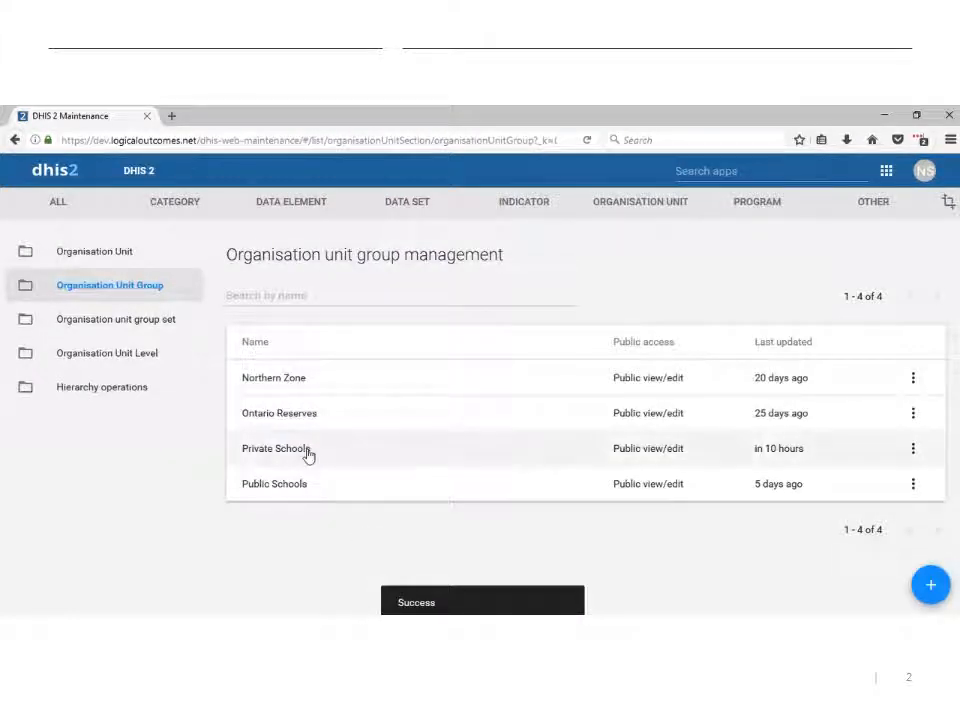
# Show the details of the Private Schools group, highlight its ID and close the details.
pyautogui.click(358, 459)
pyautogui.click(482, 563)
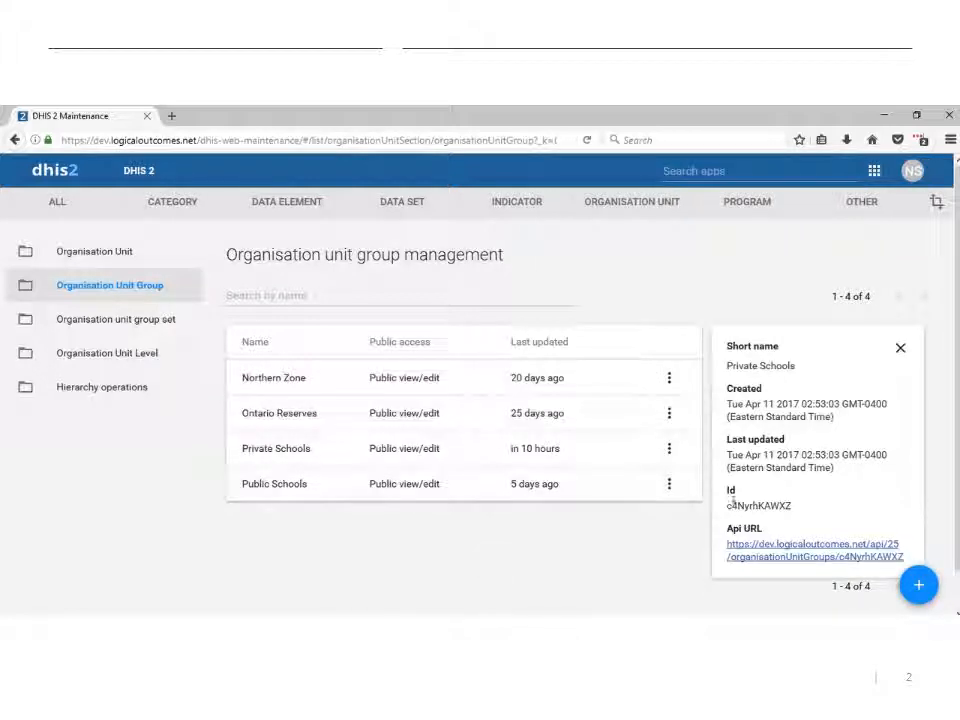
pyautogui.moveTo(792, 506); pyautogui.dragTo(730, 490)
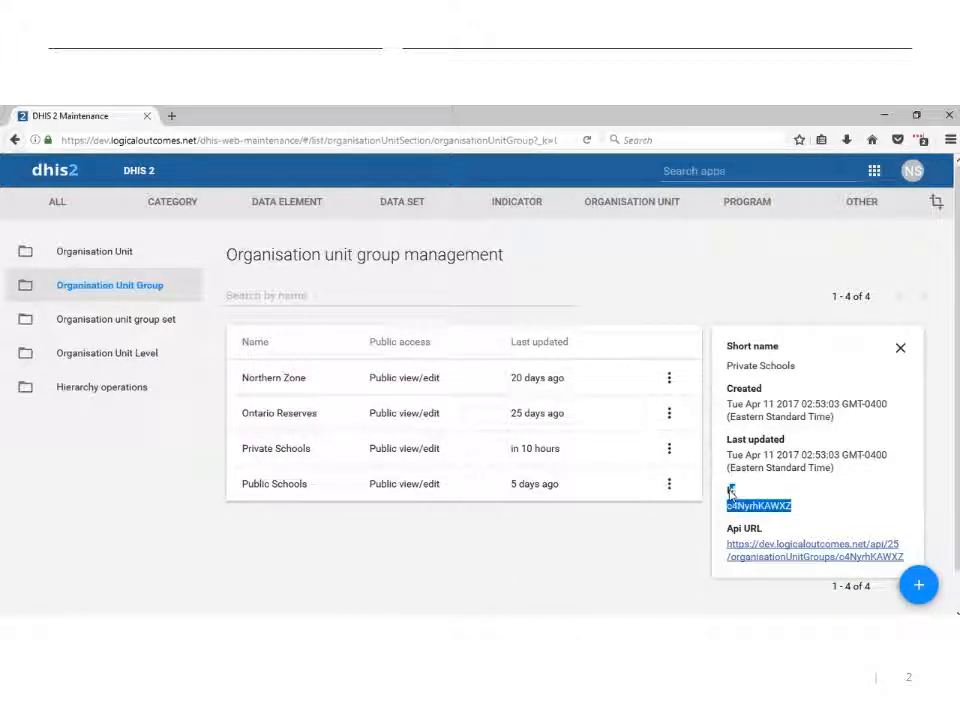
pyautogui.click(629, 533)
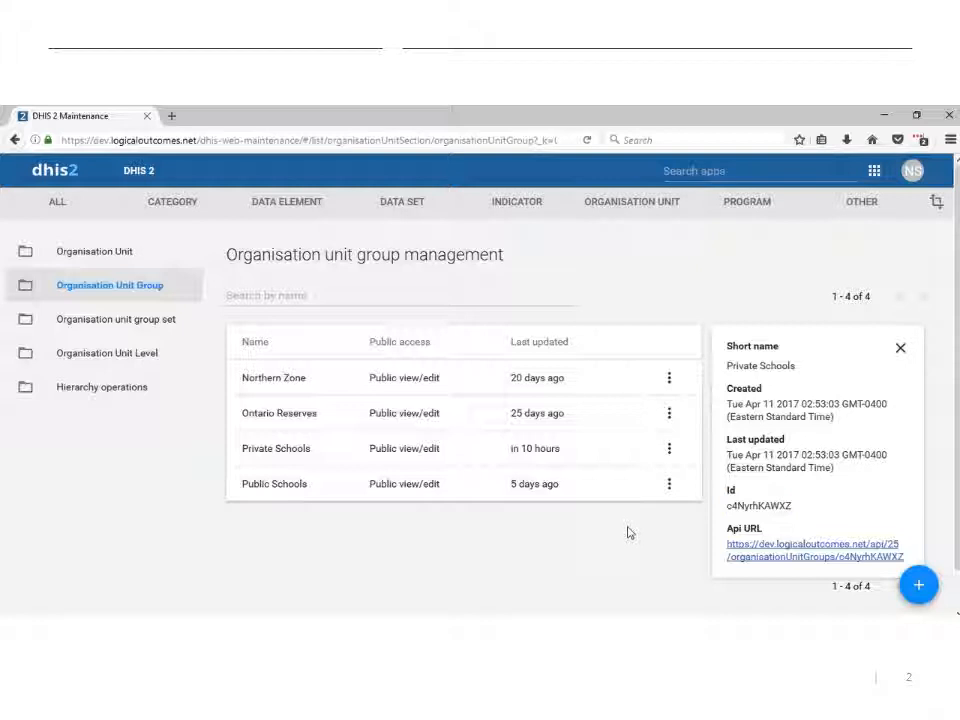
pyautogui.click(900, 348)
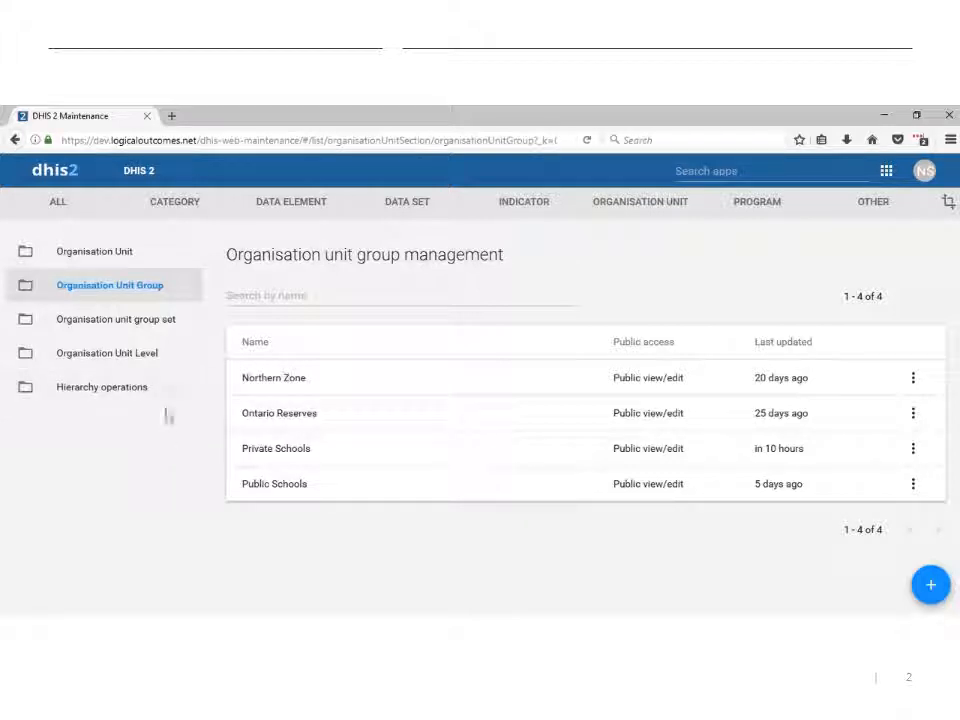
# Start a new organisation unit group set and name it Private Schools.
pyautogui.click(157, 323)
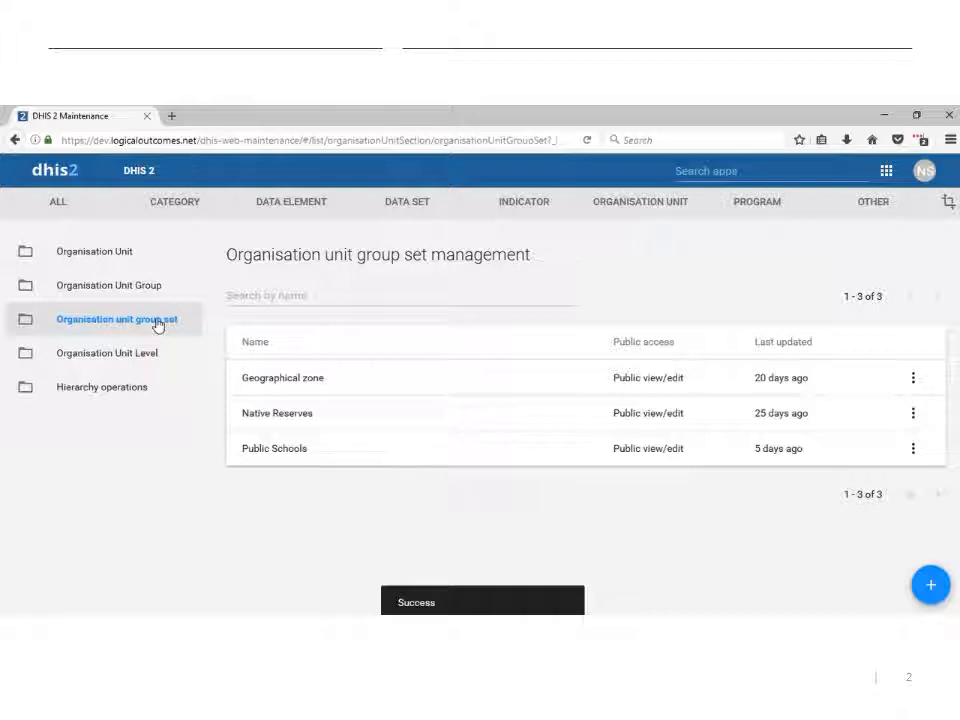
pyautogui.click(931, 586)
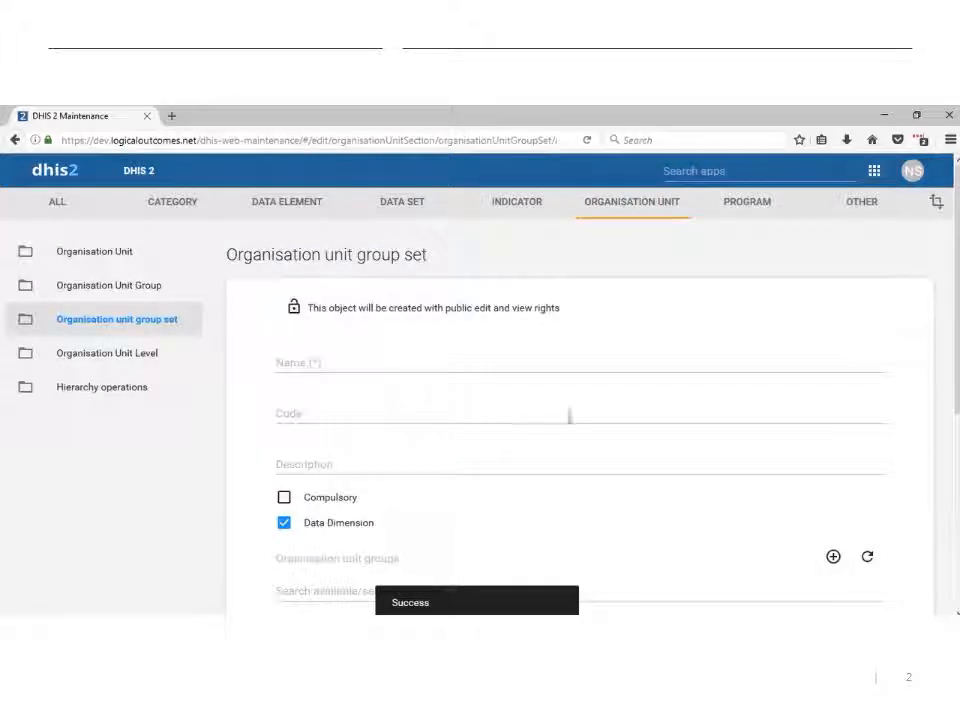
pyautogui.click(490, 353)
pyautogui.write('Pliva')
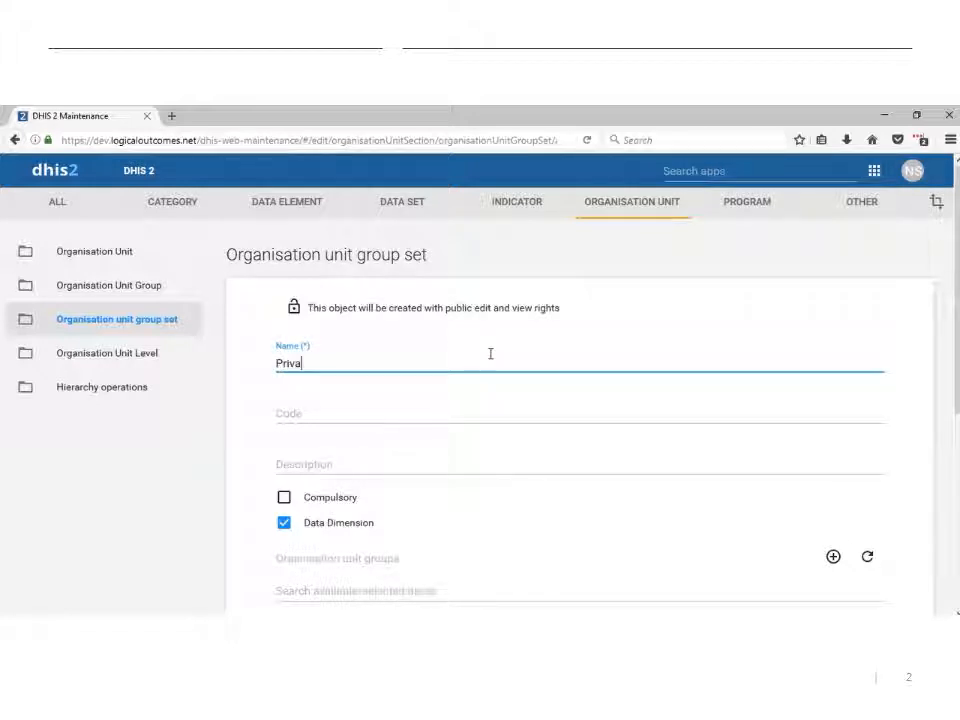
pyautogui.write('te Schools')
pyautogui.press('Tab')
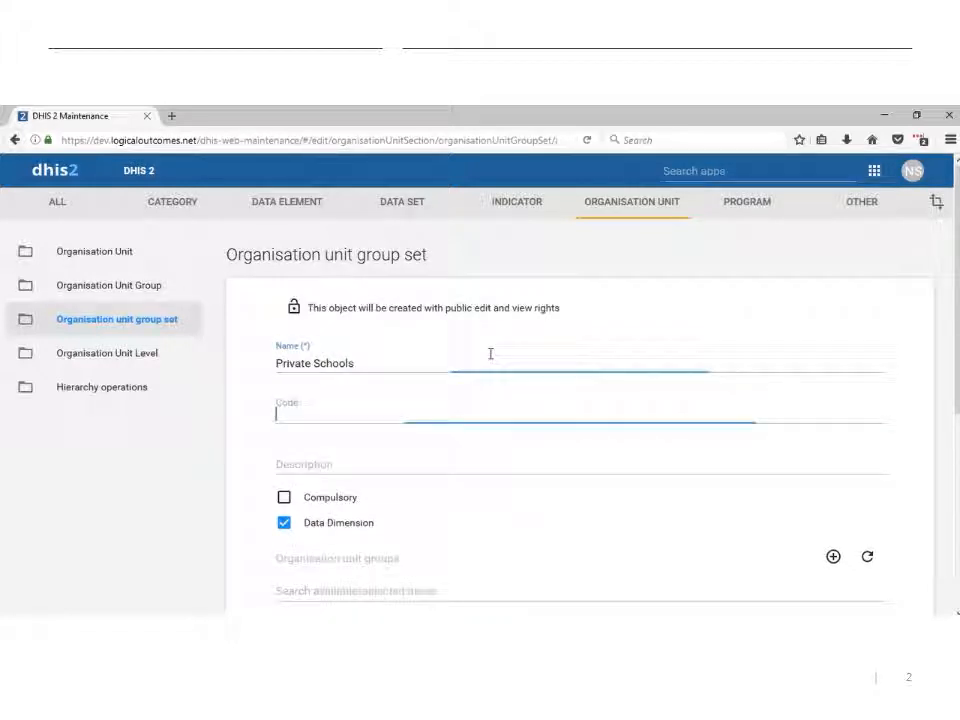
pyautogui.write('Privat')
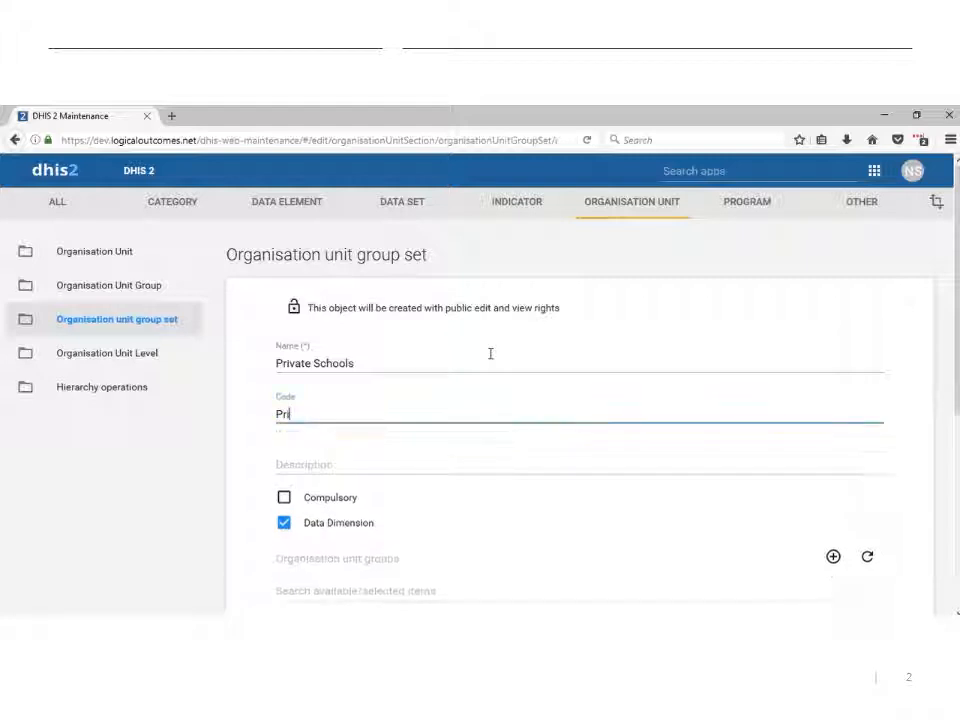
pyautogui.press('BackSpace')
pyautogui.press('BackSpace')
pyautogui.press('BackSpace')
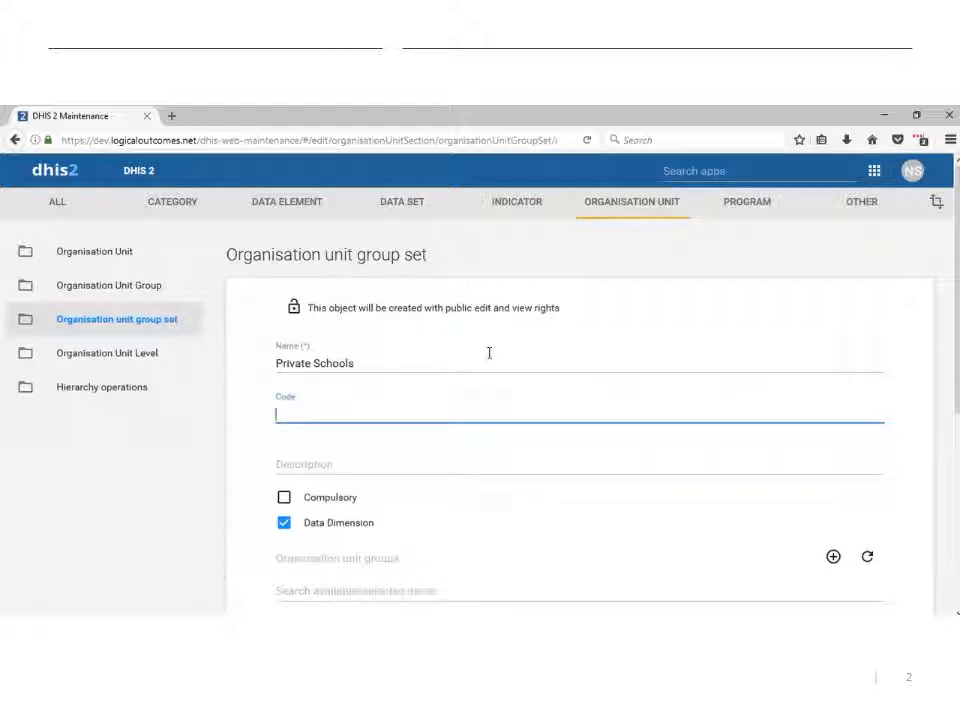
# Assign the Private Schools organisation unit group to the new group set and save the set.
pyautogui.click(391, 465)
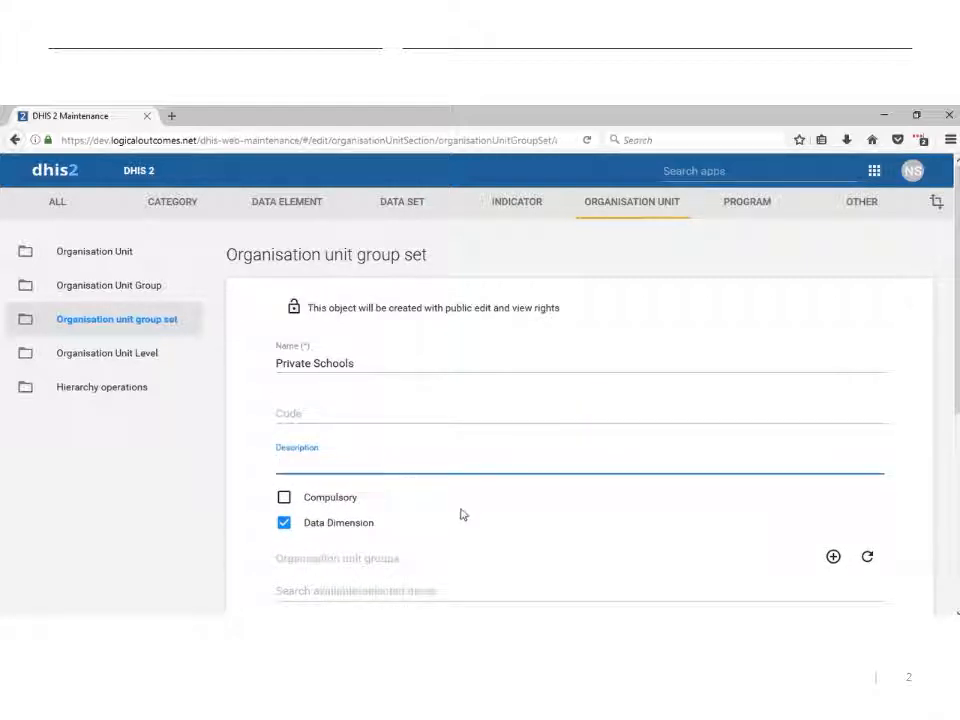
pyautogui.scroll(-1, 461, 514)
pyautogui.scroll(-3, 461, 514)
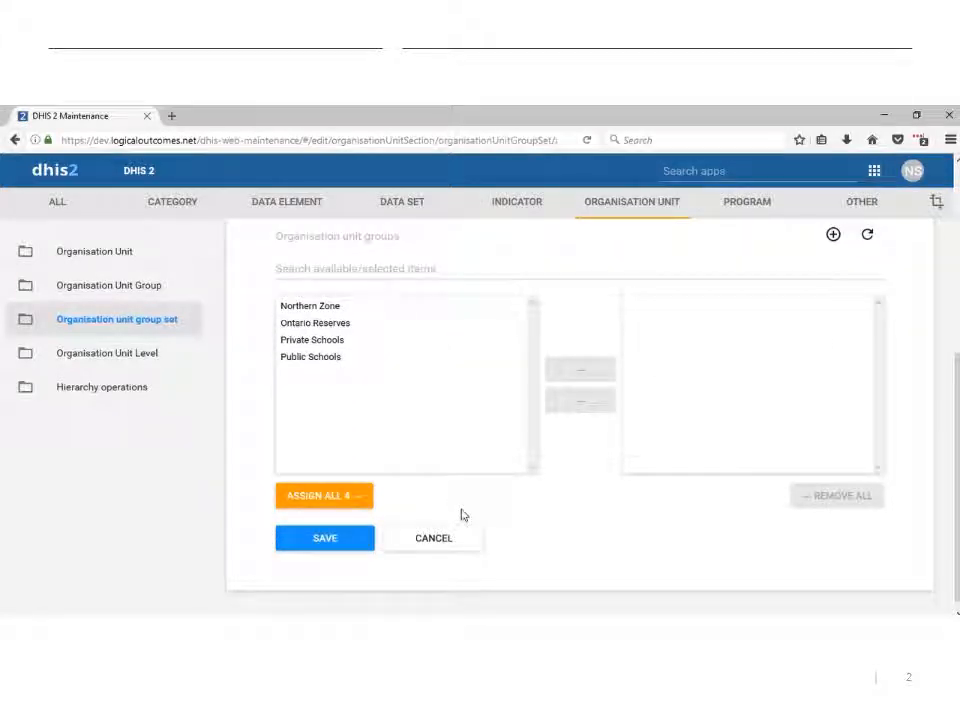
pyautogui.click(338, 341)
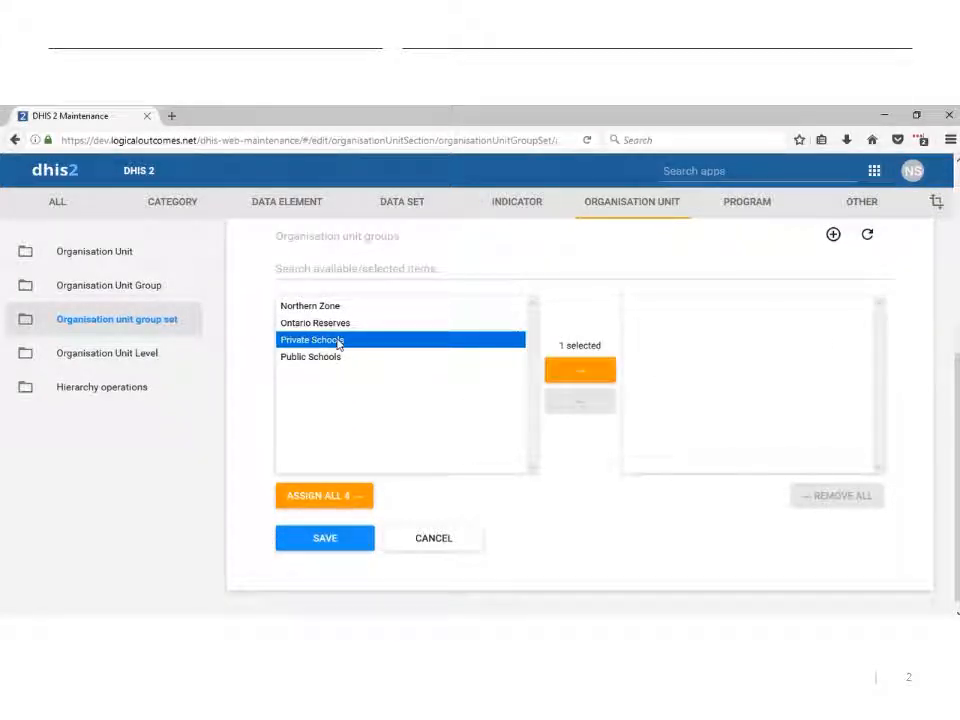
pyautogui.click(606, 376)
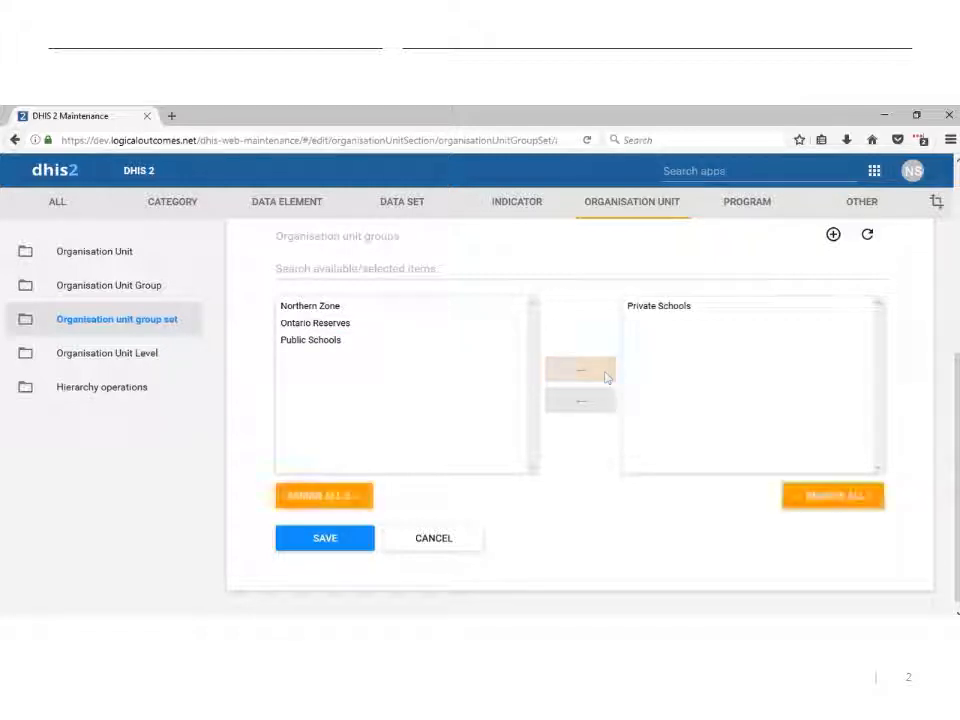
pyautogui.click(364, 550)
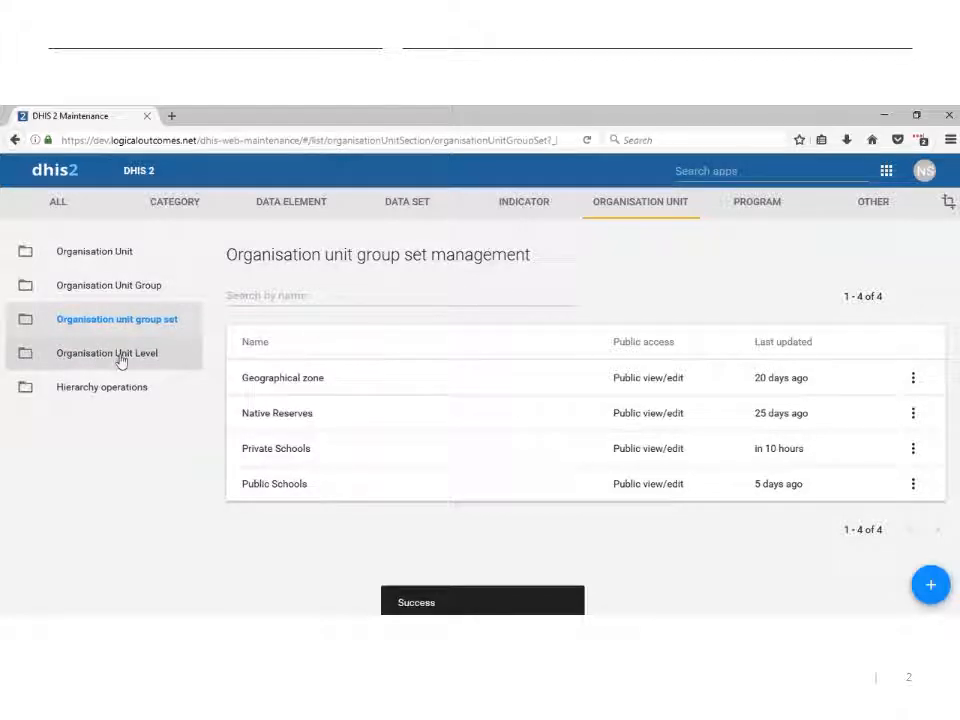
# Switch to the Excel workbook, review the level columns on the 1.Define OrgUnit Structure sheet, and return to DHIS 2.
pyautogui.hotkey('alt', 'Tab')
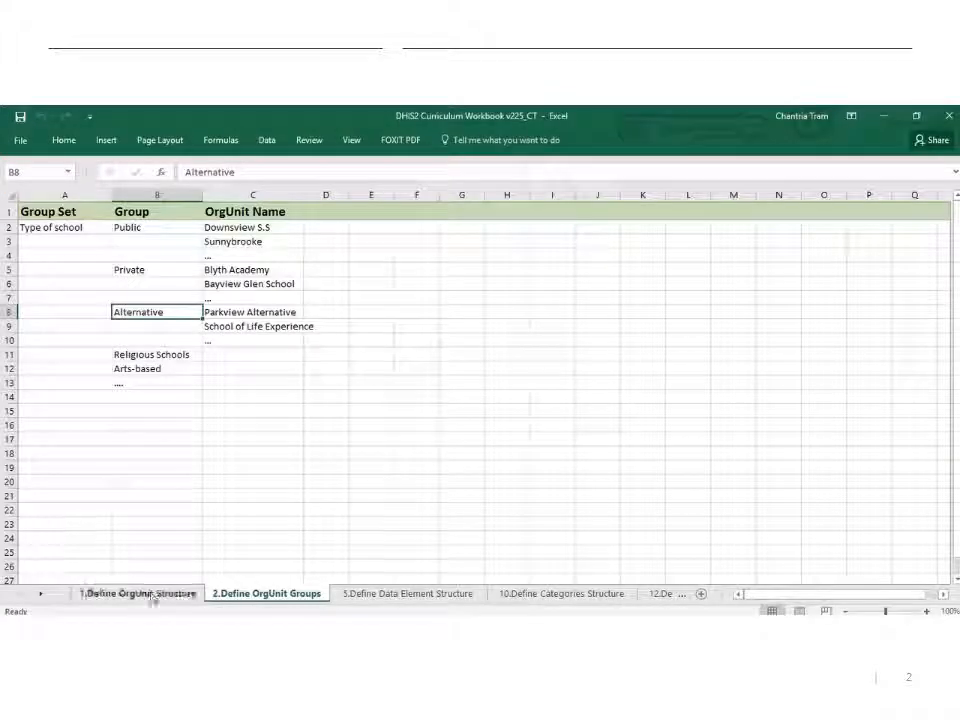
pyautogui.click(150, 594)
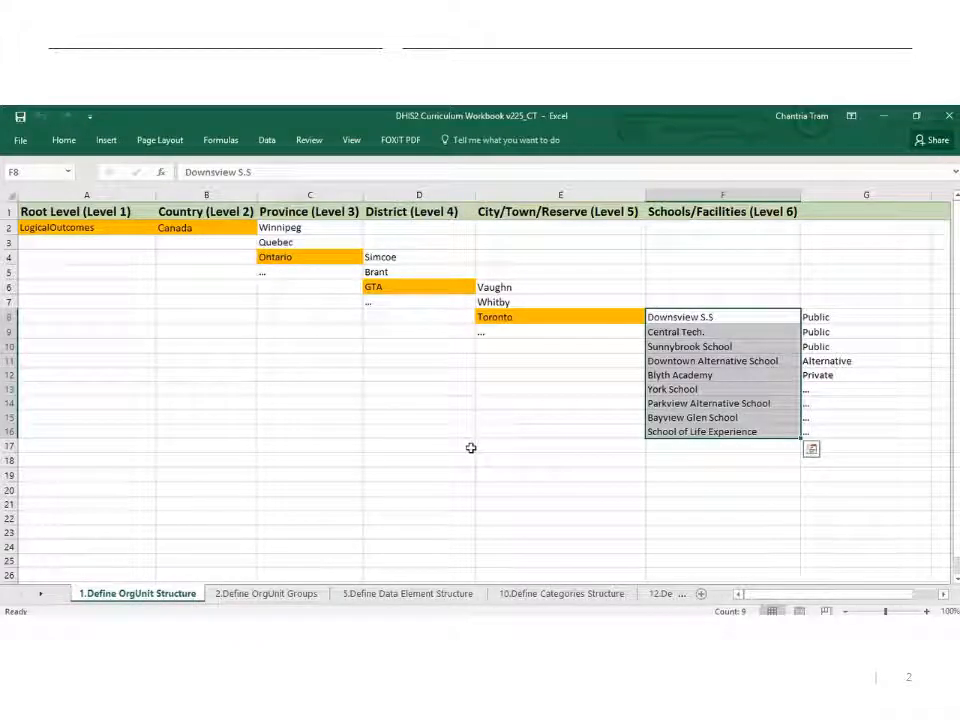
pyautogui.hotkey('alt', 'Tab')
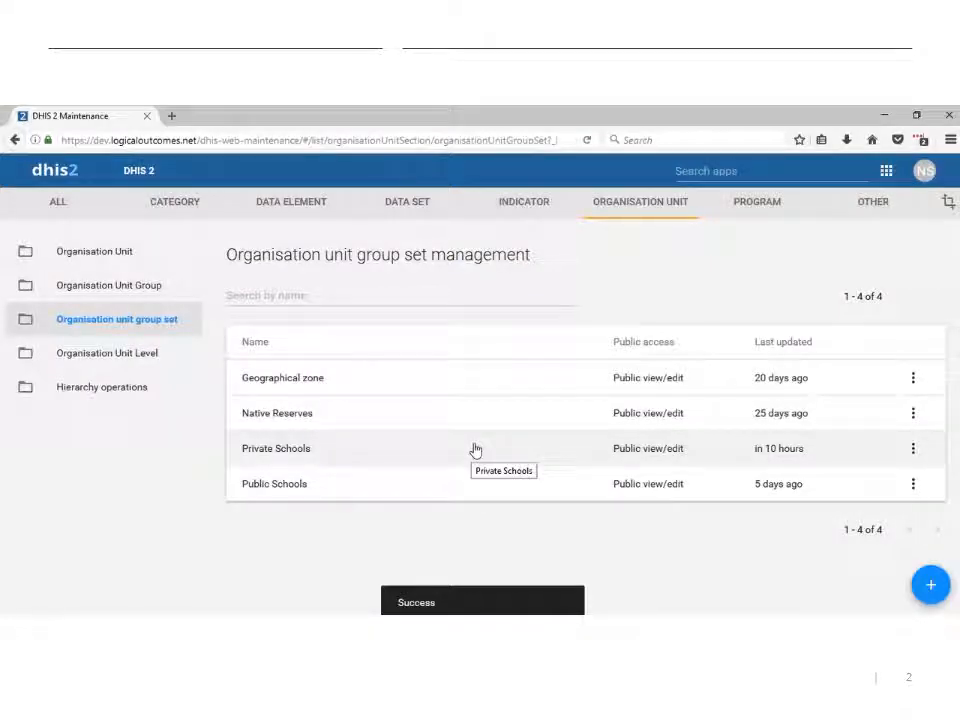
# Open the organisation unit levels and examine the level names, highlighting Organization and Country.
pyautogui.click(152, 357)
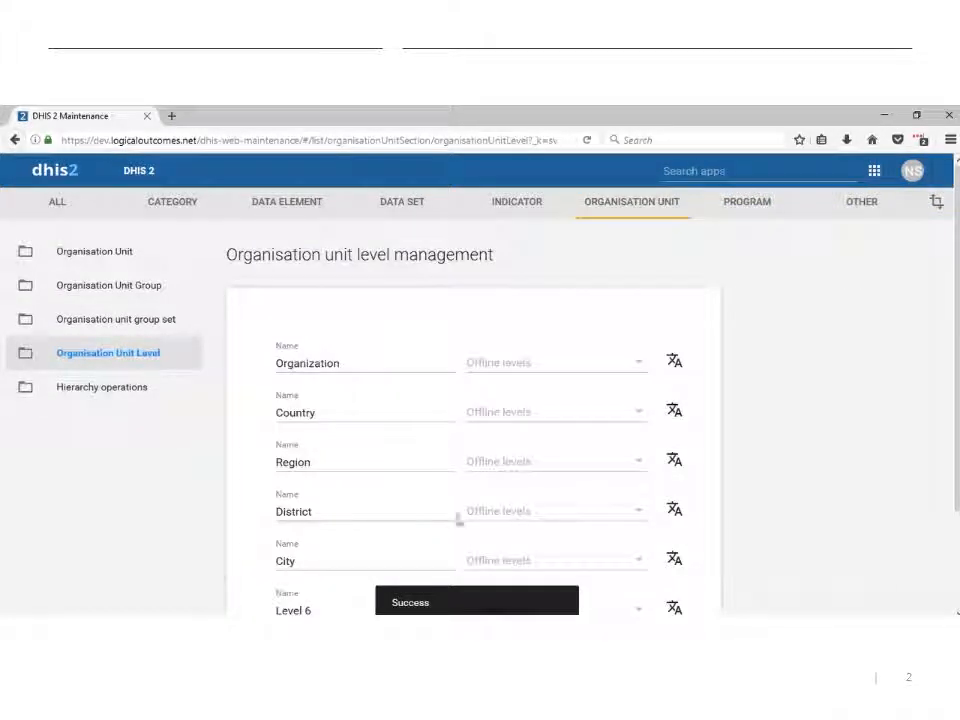
pyautogui.scroll(-2, 516, 379)
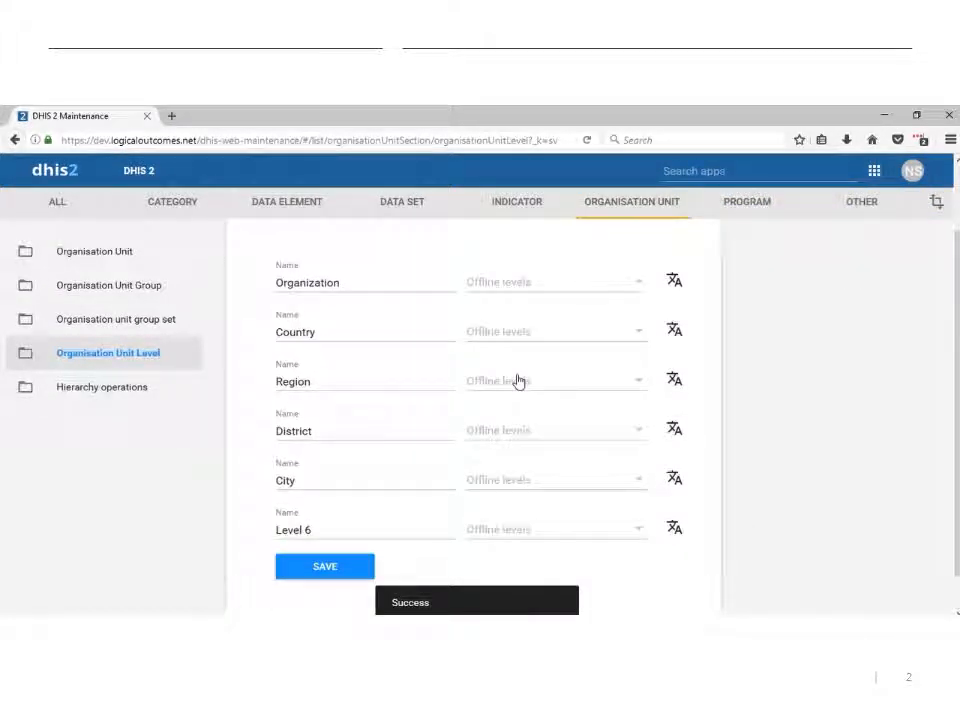
pyautogui.click(360, 283)
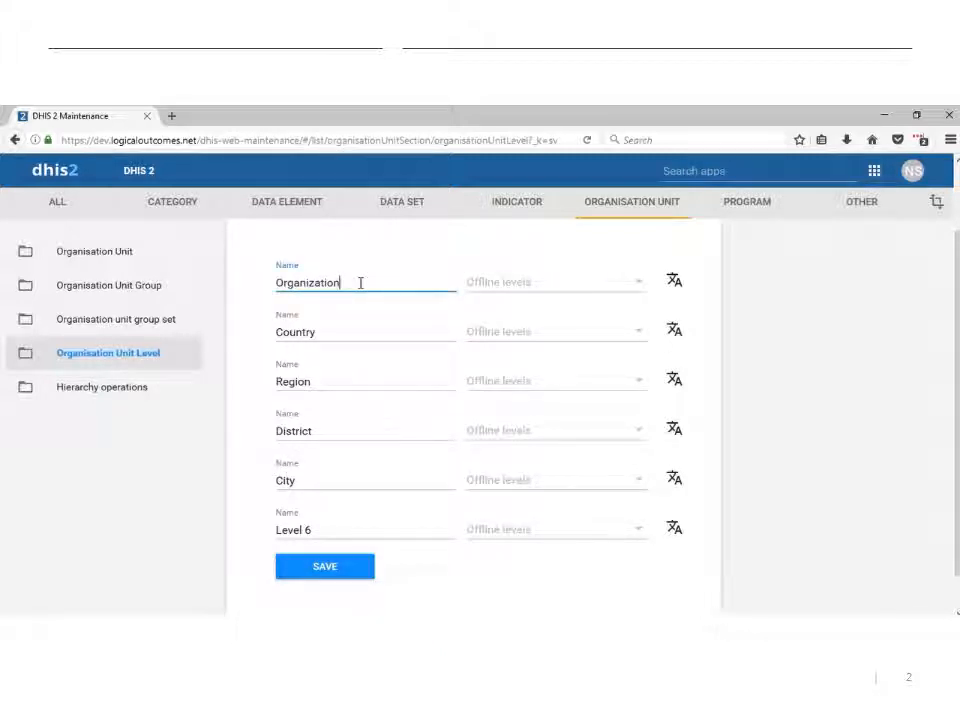
pyautogui.moveTo(360, 283); pyautogui.dragTo(276, 283)
pyautogui.moveTo(341, 335); pyautogui.dragTo(262, 338)
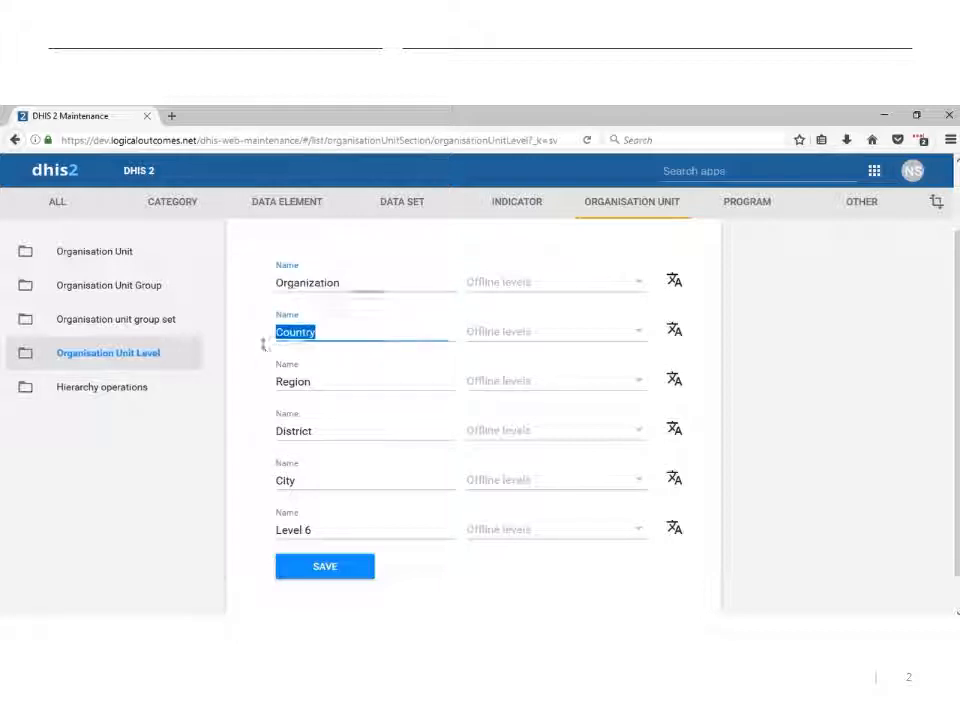
# Rename organisation unit level 6 as Facility and save the levels.
pyautogui.moveTo(318, 529); pyautogui.dragTo(267, 530)
pyautogui.click(325, 530)
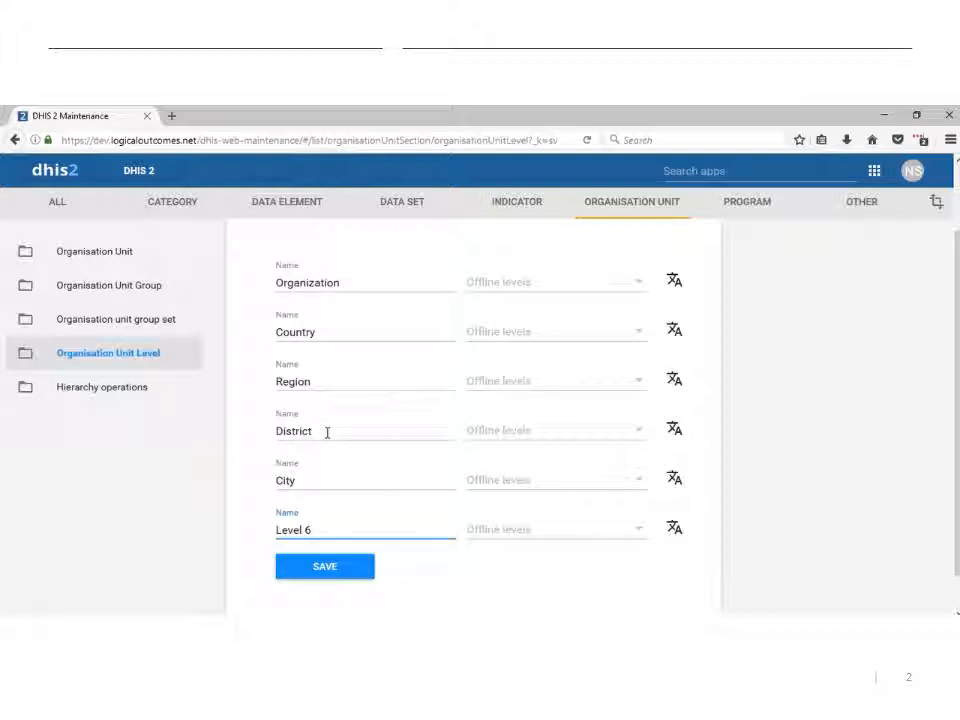
pyautogui.hotkey('ctrl', 'a')
pyautogui.press('BackSpace')
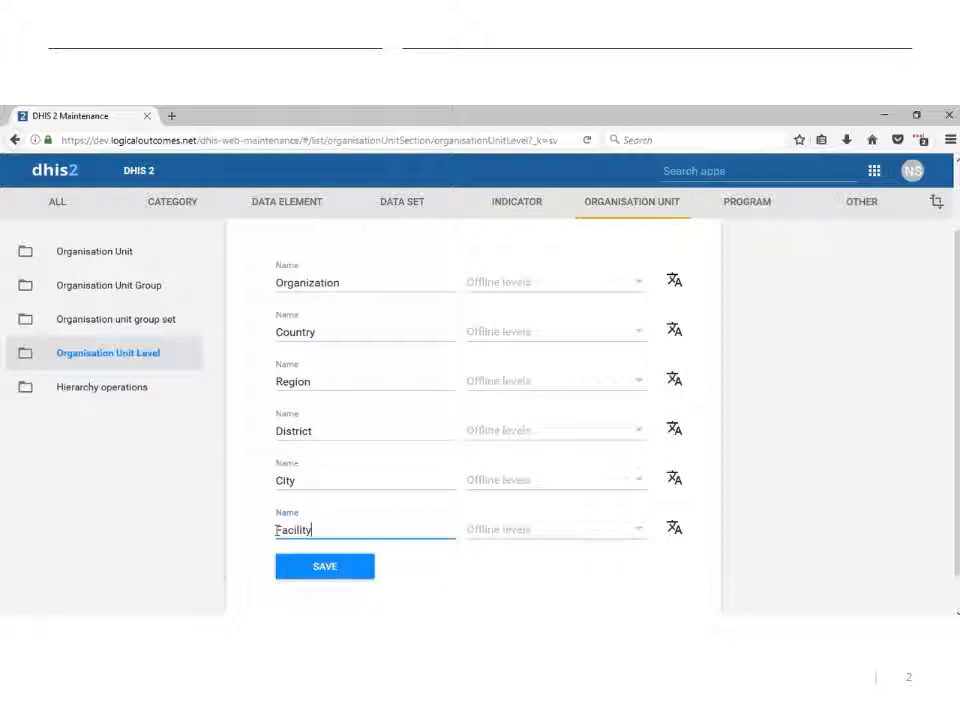
pyautogui.click(301, 574)
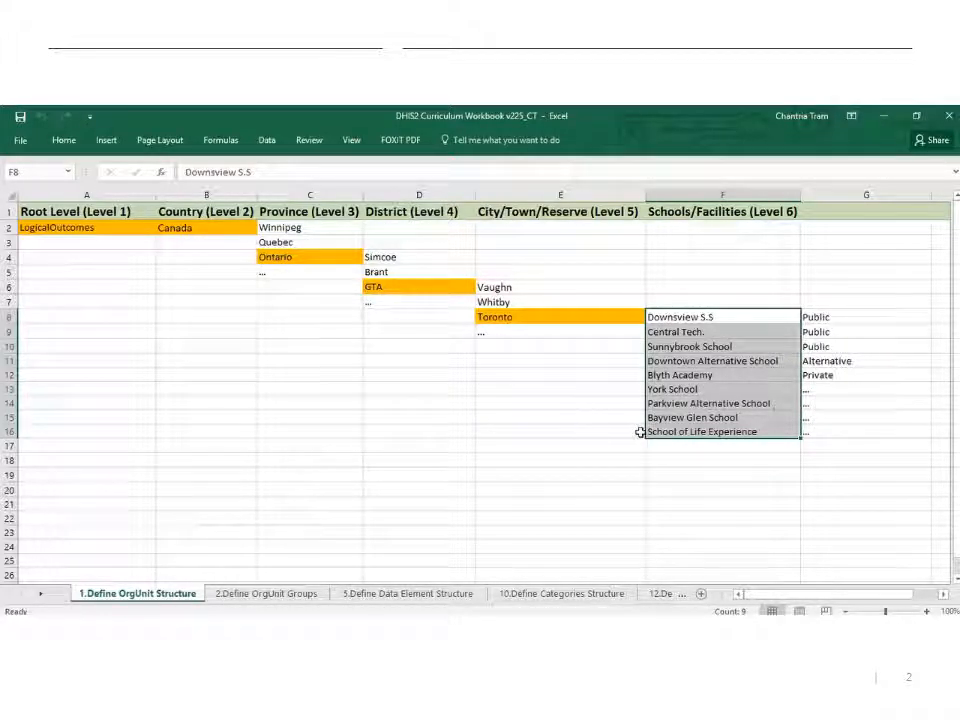
# Check the Schools/Facilities (Level 6) column on the workbook's 1.Define OrgUnit Structure sheet and switch back to DHIS 2.
pyautogui.click(720, 447)
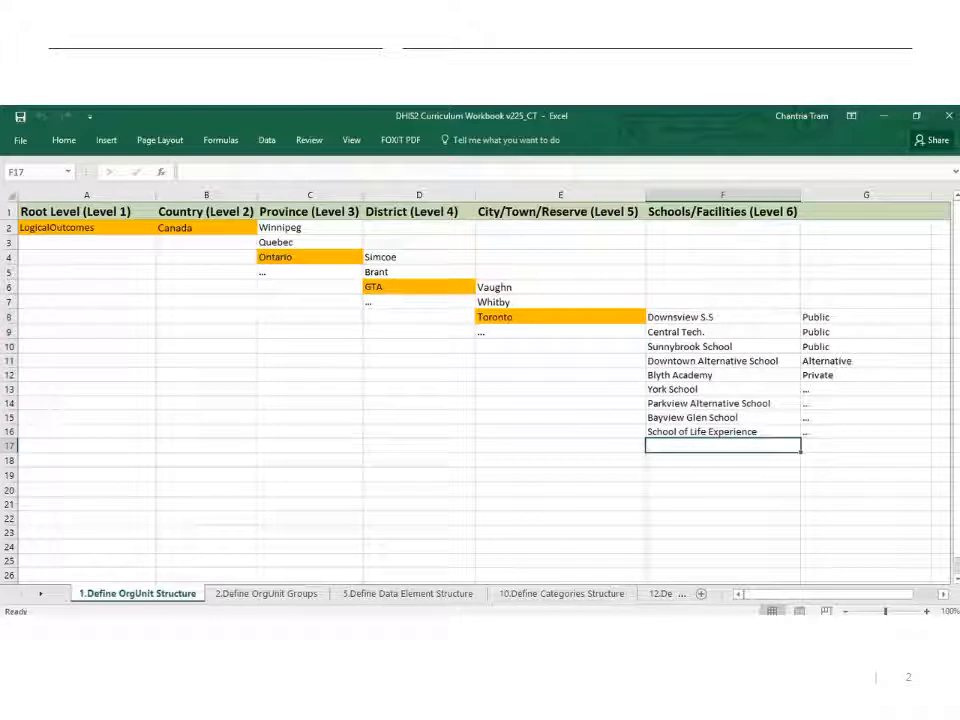
pyautogui.moveTo(295, 630)
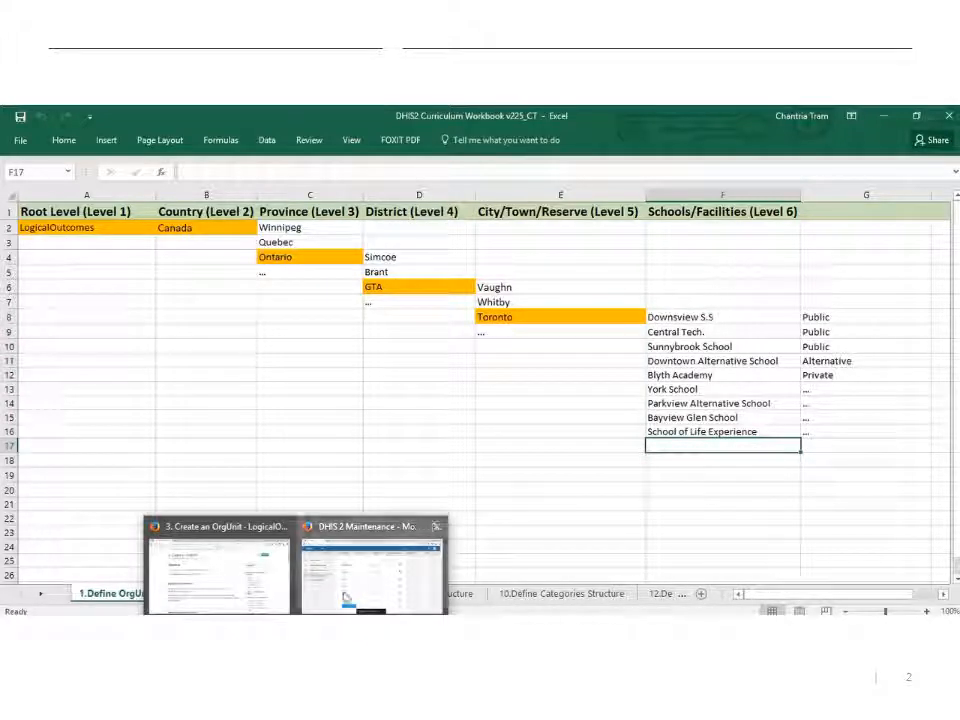
pyautogui.click(373, 575)
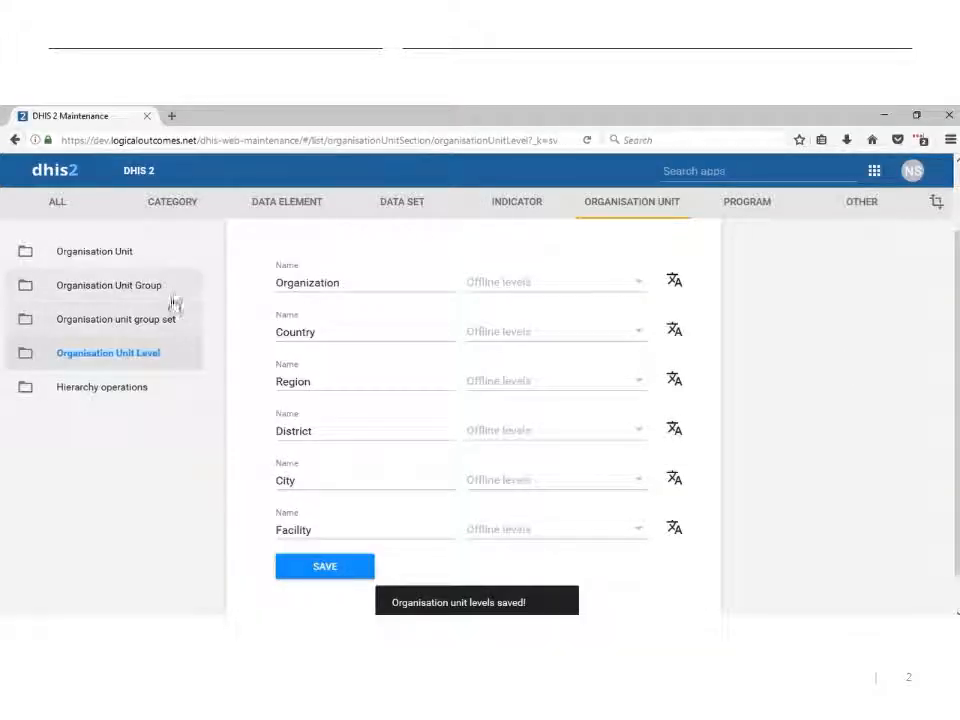